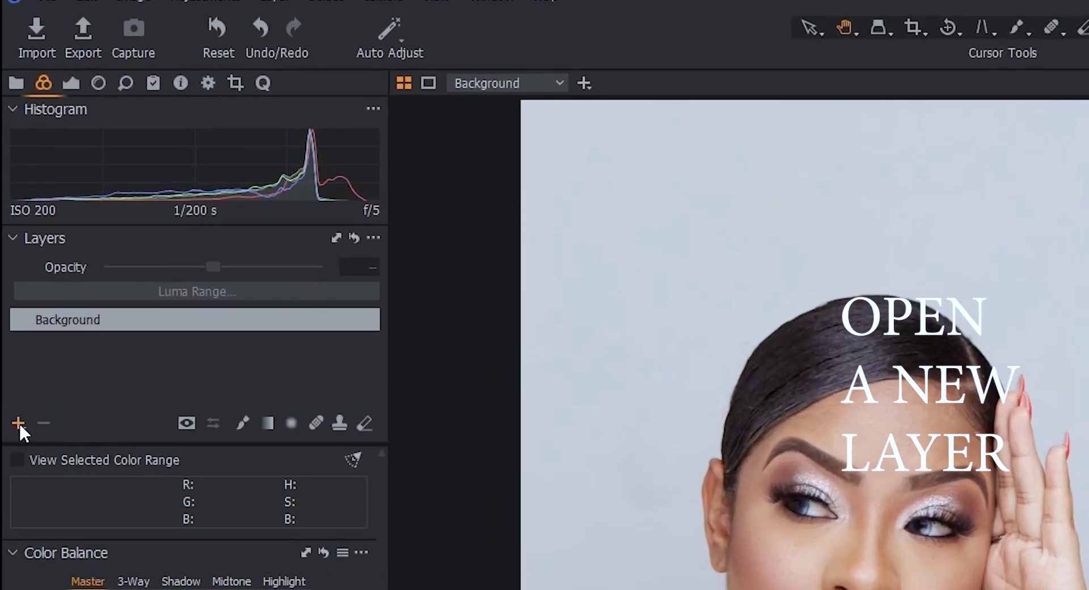
Add a new adjustment layer above Background and rename it 'skin tone'.
click(18, 423)
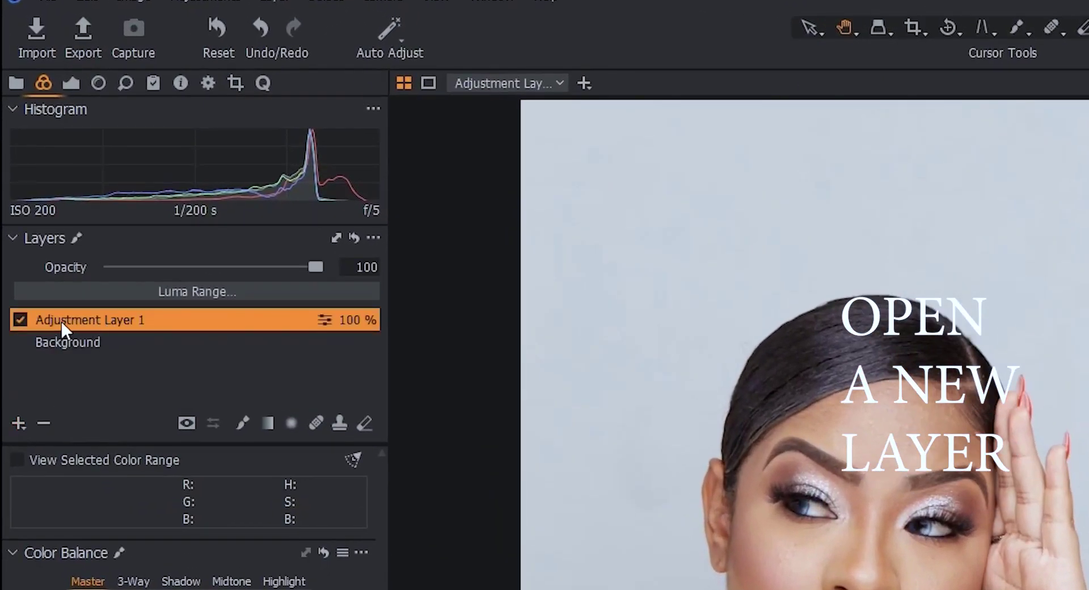
double_click(93, 319)
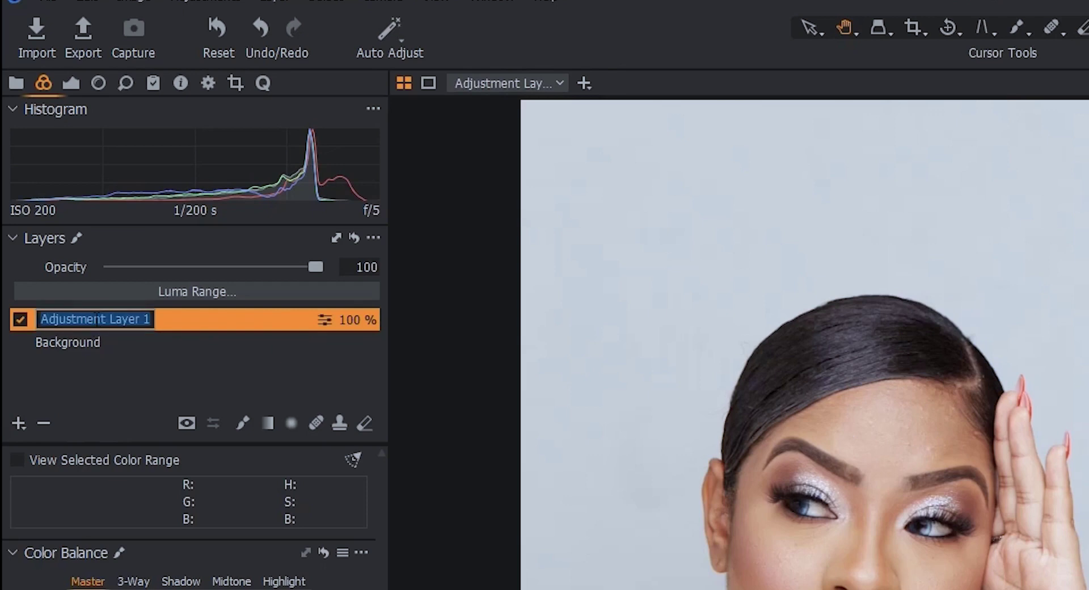
text(skin)
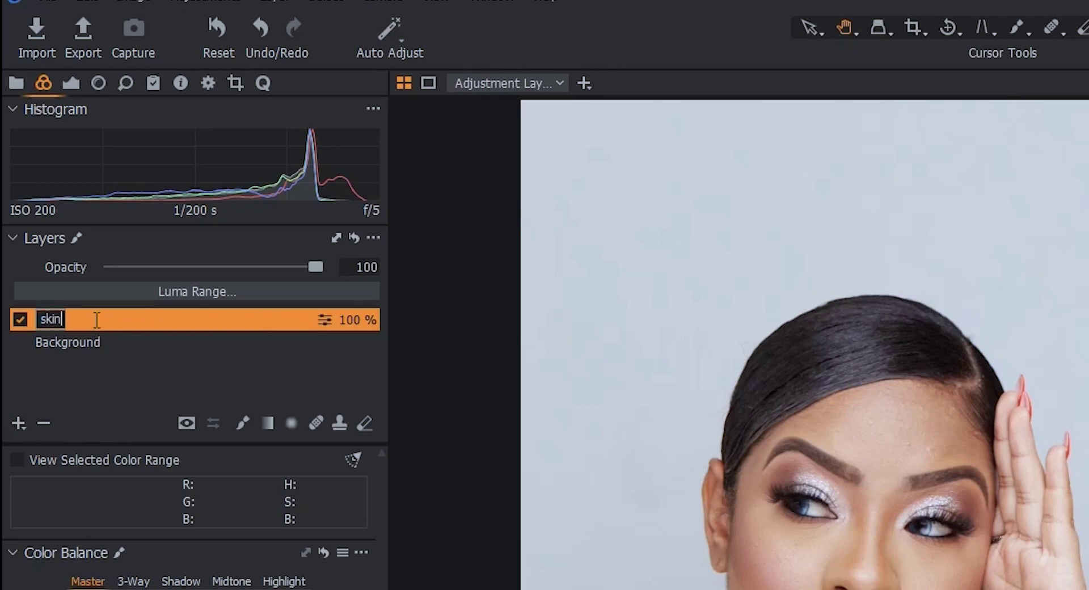
text( tone)
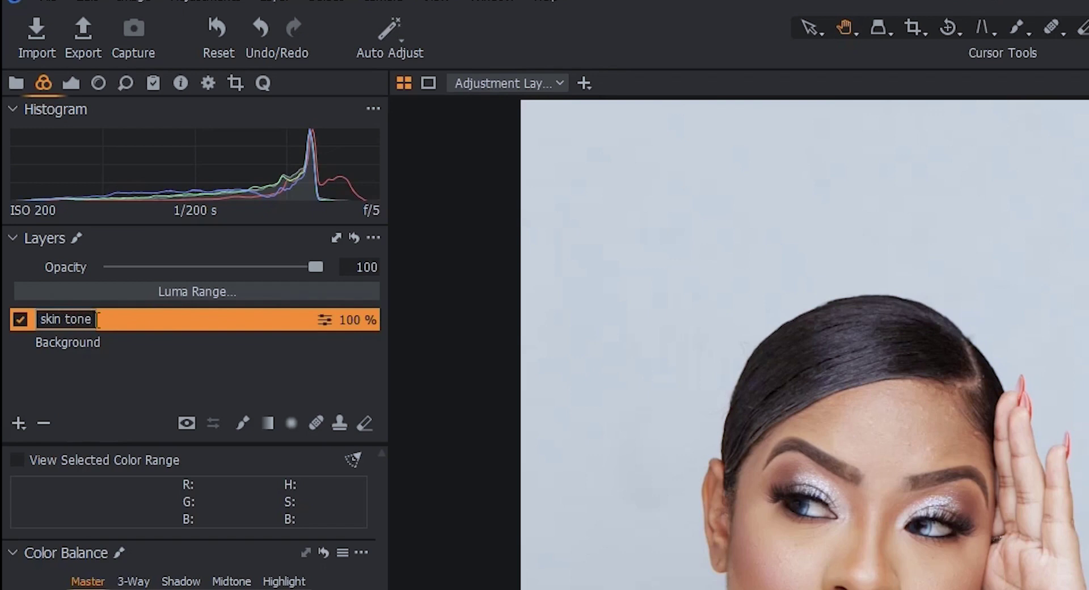
key(Return)
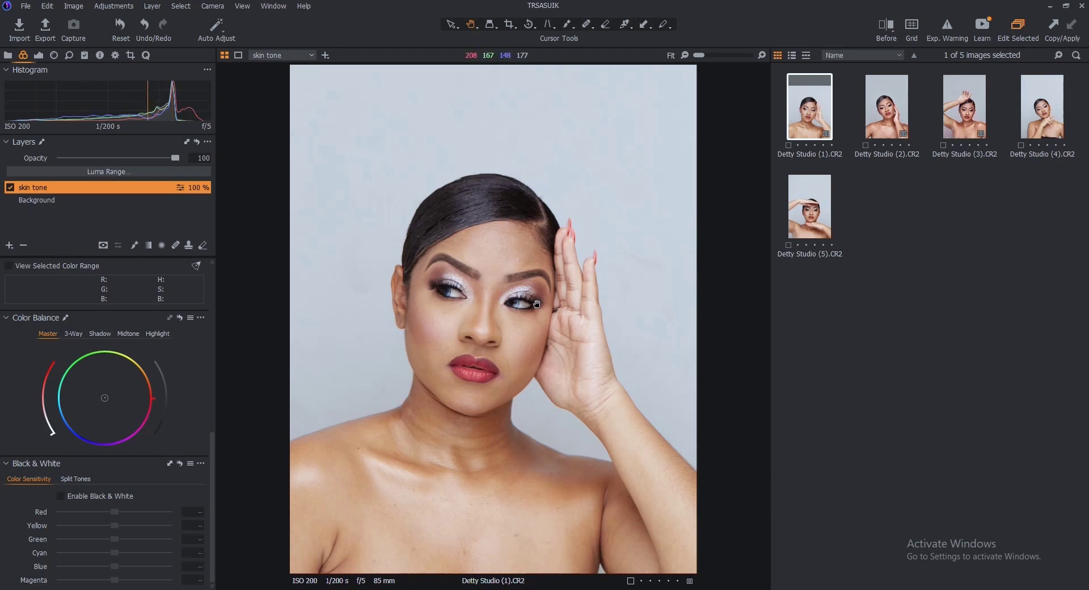
With the mask overlay showing, paint the left shoulder up to the neck and fill the outlined skin.
key(b)
key(m)
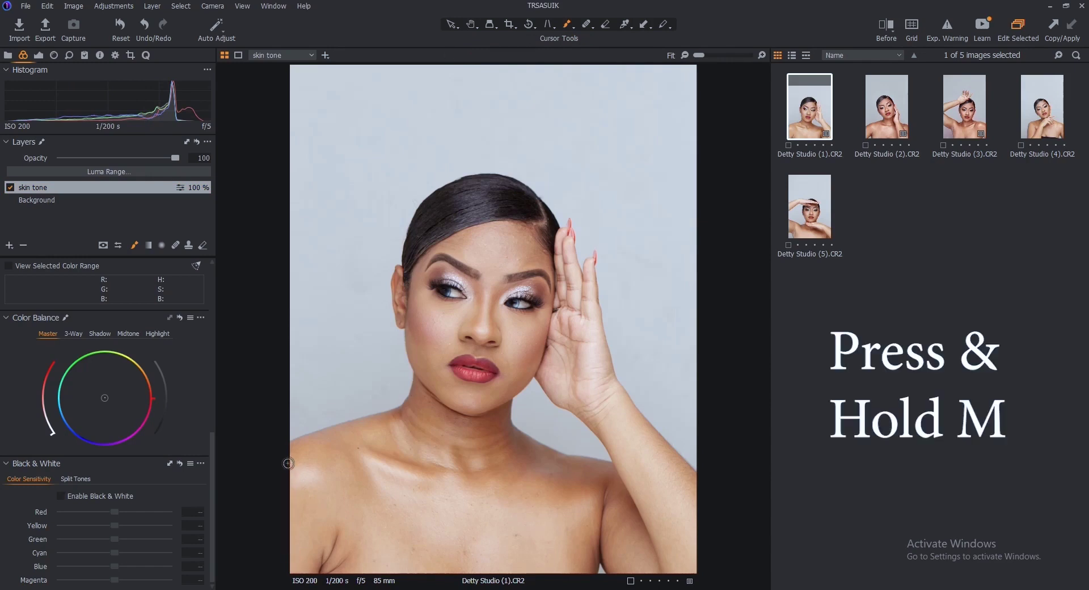
mouse_move(305, 439)
mouse_down()
mouse_move(408, 410)
mouse_move(420, 382)
mouse_move(414, 353)
mouse_move(470, 235)
mouse_move(545, 307)
mouse_move(526, 441)
mouse_move(588, 420)
mouse_move(658, 443)
mouse_move(616, 574)
mouse_move(292, 571)
mouse_up()
right_click(152, 187)
click(170, 289)
Paint the face, forehead and neck into the mask, then erase spill near the neck.
right_click(443, 351)
mouse_move(443, 351)
mouse_down()
mouse_move(454, 284)
mouse_move(482, 397)
mouse_move(461, 254)
mouse_up()
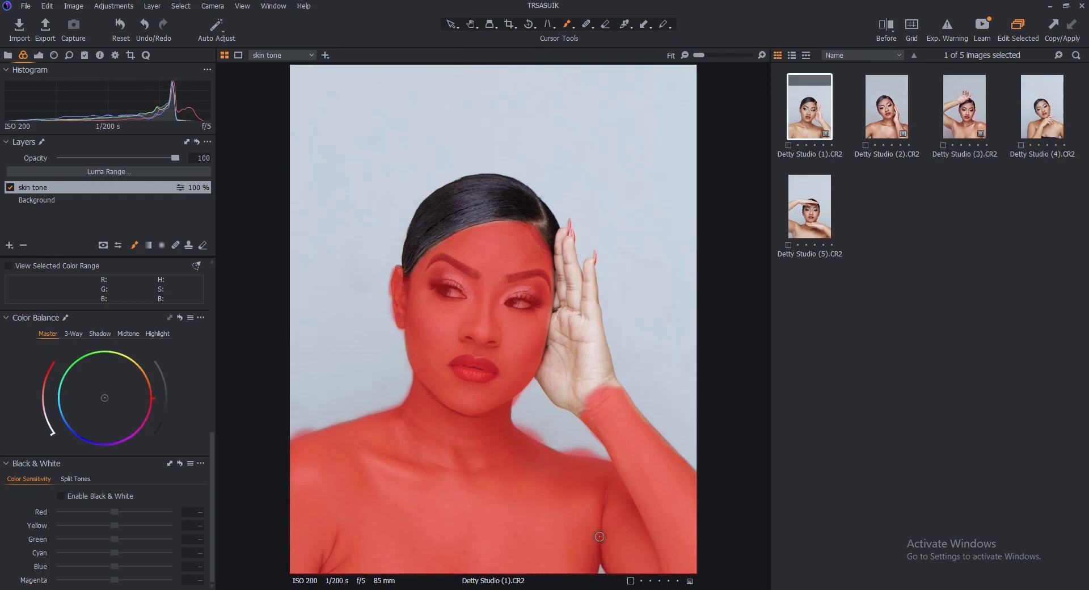
key(e)
scroll(291, 441, up, 3)
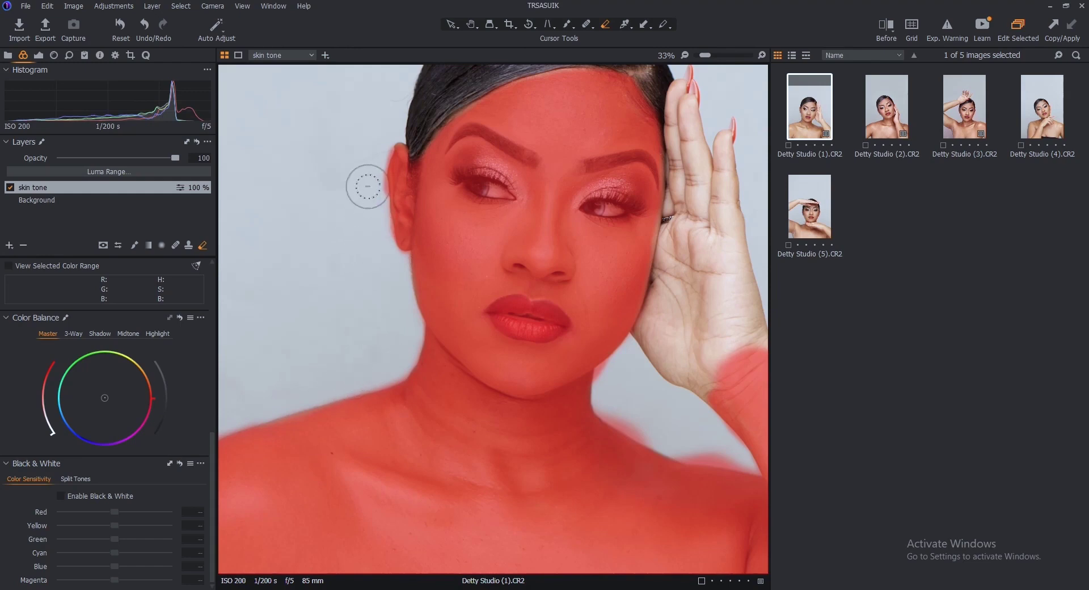
Erase mask spill above the shoulder and repaint along the shoulder edge.
key(ctrl+0)
scroll(488, 395, up, 2)
right_click(480, 396)
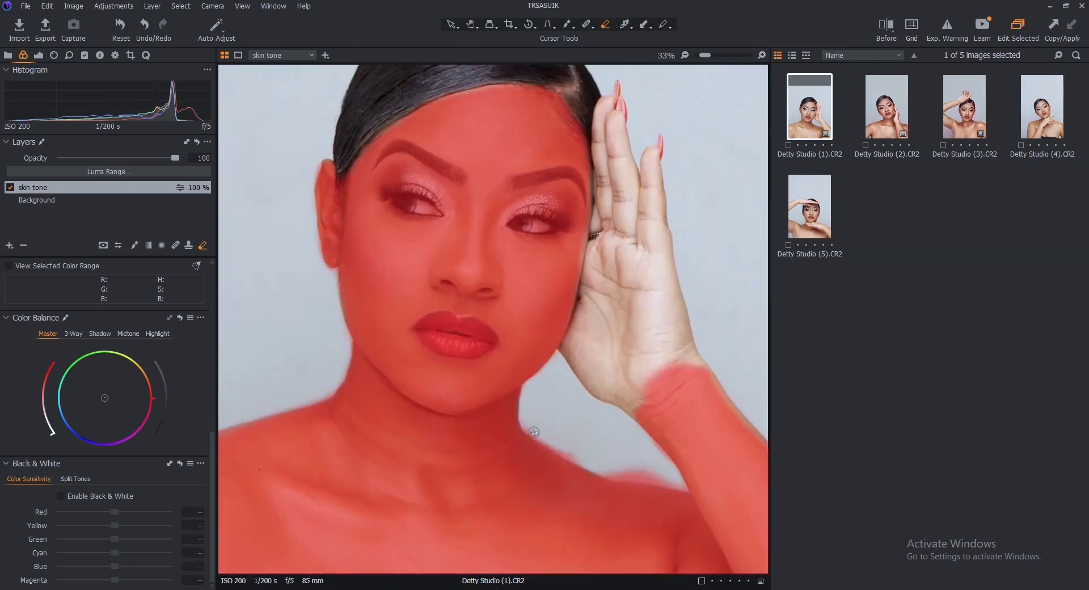
drag(585, 465, 678, 485)
key(b)
mouse_move(569, 437)
mouse_down()
mouse_move(693, 501)
mouse_move(743, 426)
mouse_move(636, 403)
mouse_move(687, 363)
mouse_up()
key(e)
scroll(585, 114, up, 1)
scroll(565, 136, up, 1)
Zoom in and erase the mask from both eyes and the lips.
key(b)
right_click(561, 141)
scroll(556, 238, down, 3)
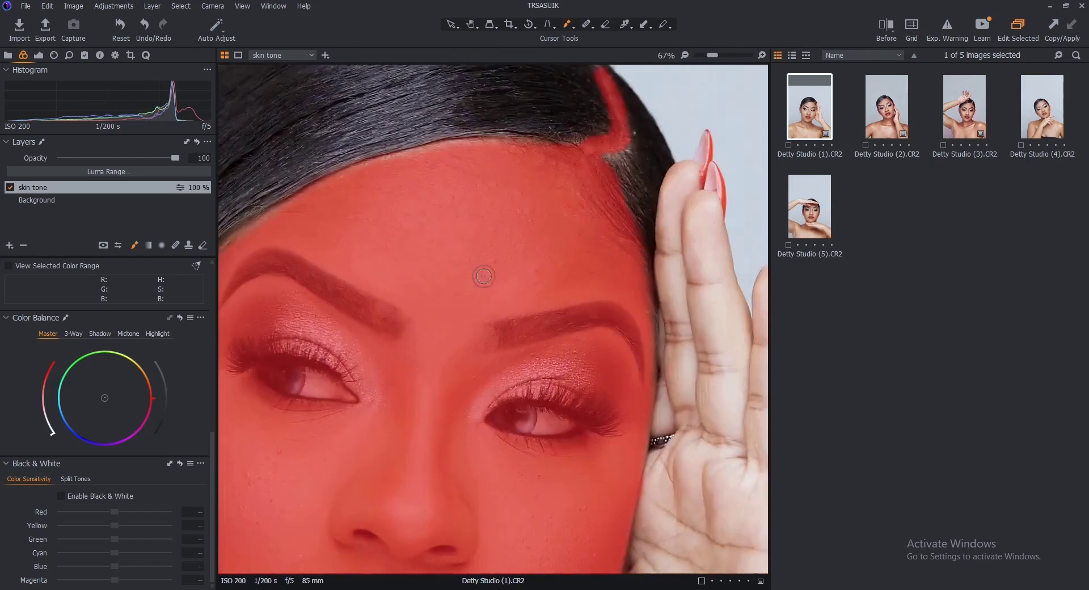
scroll(473, 322, up, 1)
key(e)
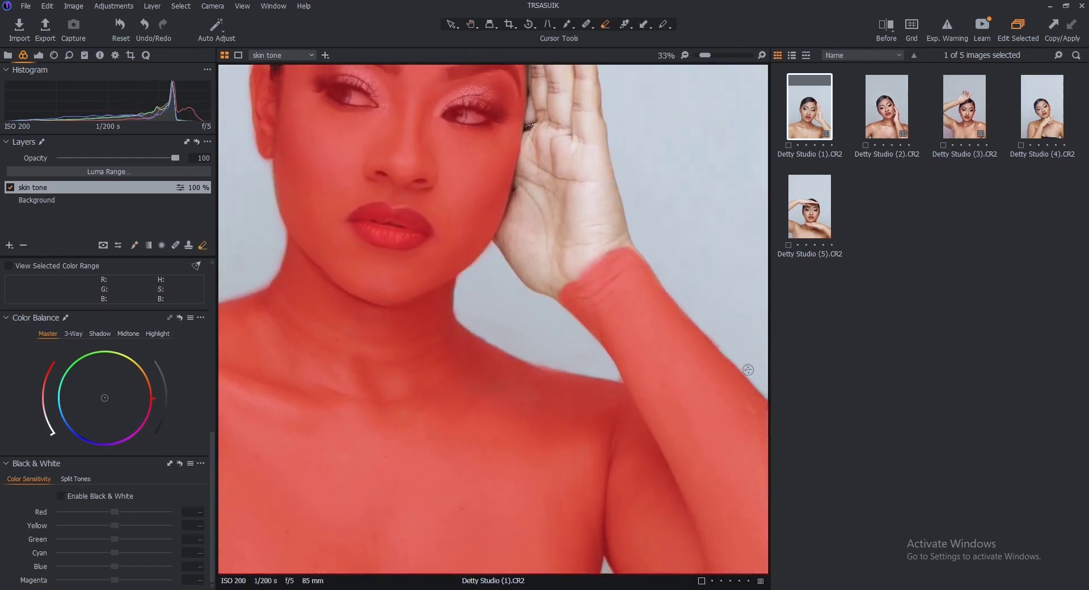
scroll(697, 374, down, 1)
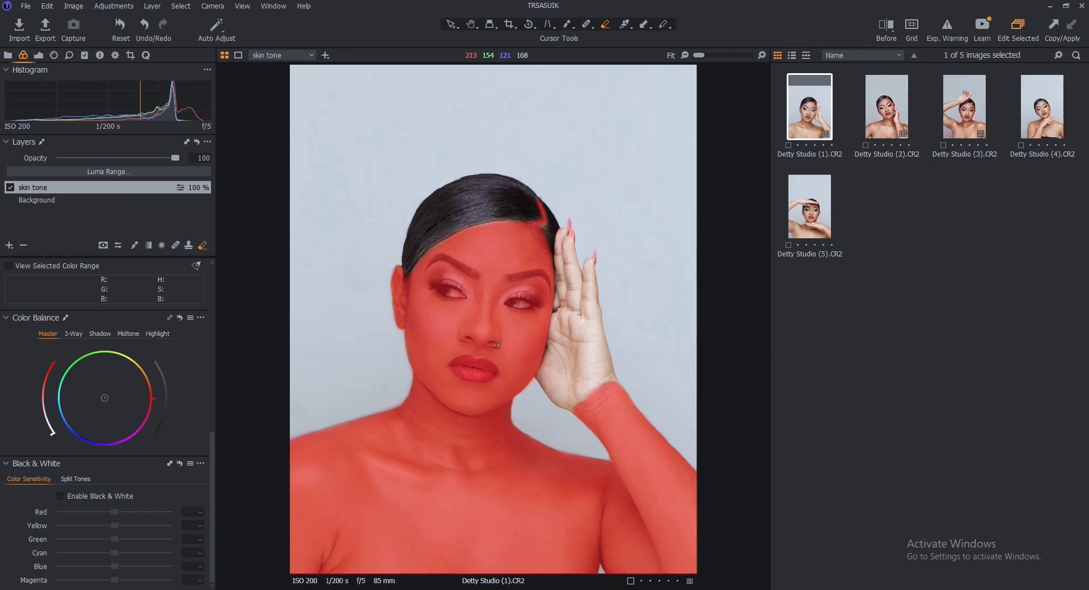
scroll(480, 324, up, 2)
scroll(481, 316, down, 1)
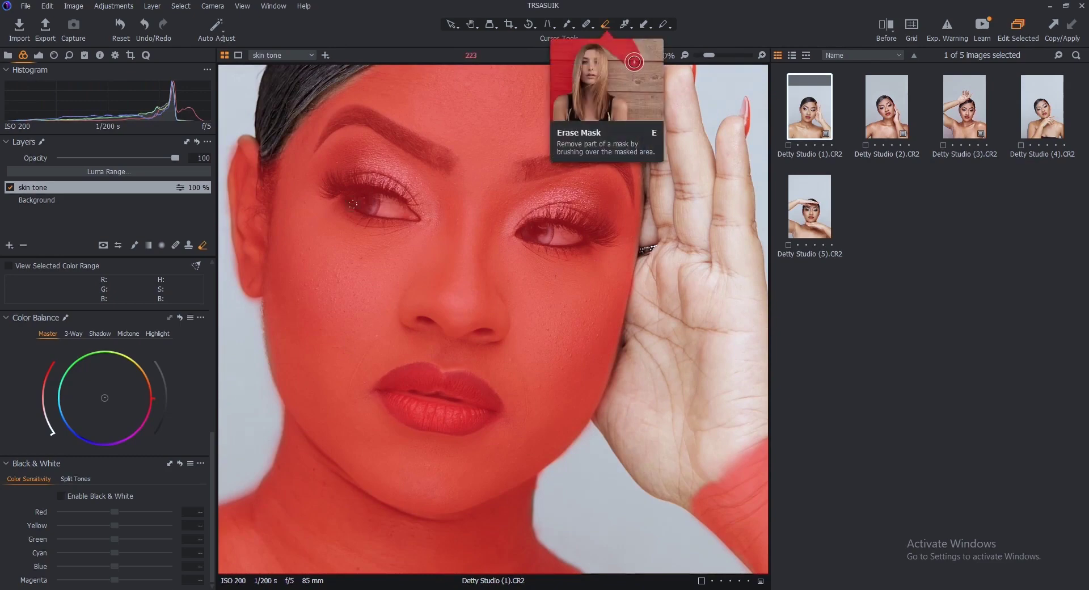
drag(361, 196, 402, 210)
drag(527, 231, 543, 231)
mouse_move(412, 421)
mouse_down()
mouse_move(386, 399)
mouse_move(481, 406)
mouse_move(392, 382)
mouse_up()
scroll(393, 382, up, 2)
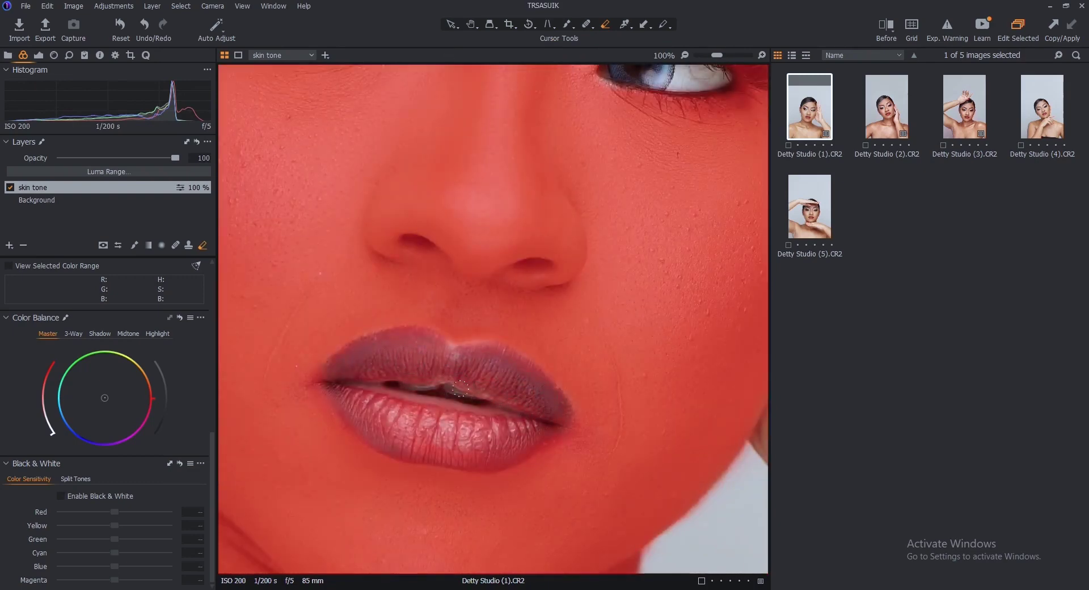
key(ctrl+0)
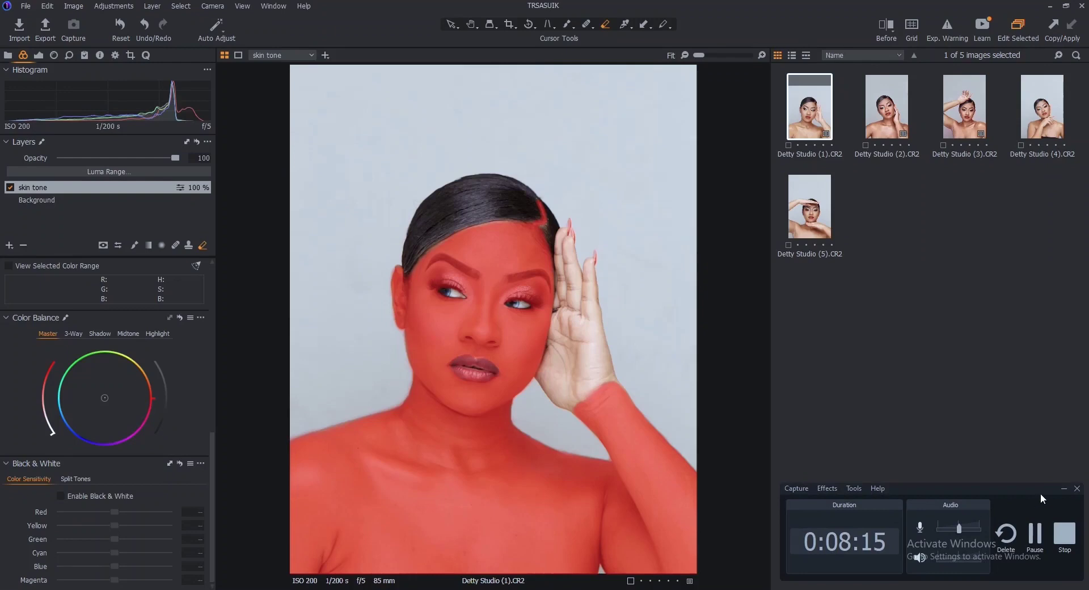
Refine the skin tone mask edges with a Radius of 19.
click(1064, 489)
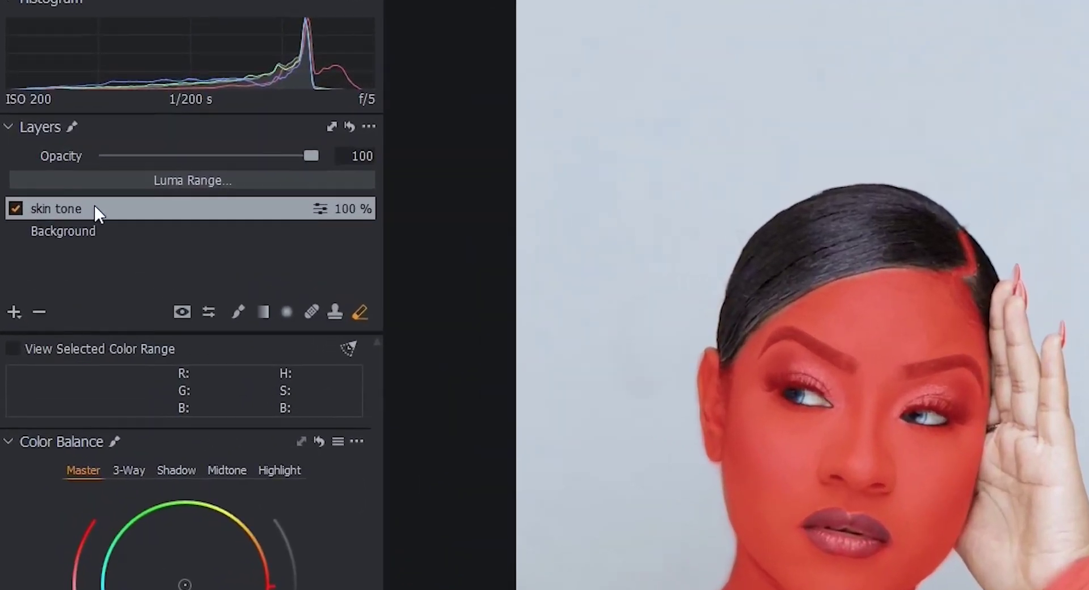
right_click(95, 207)
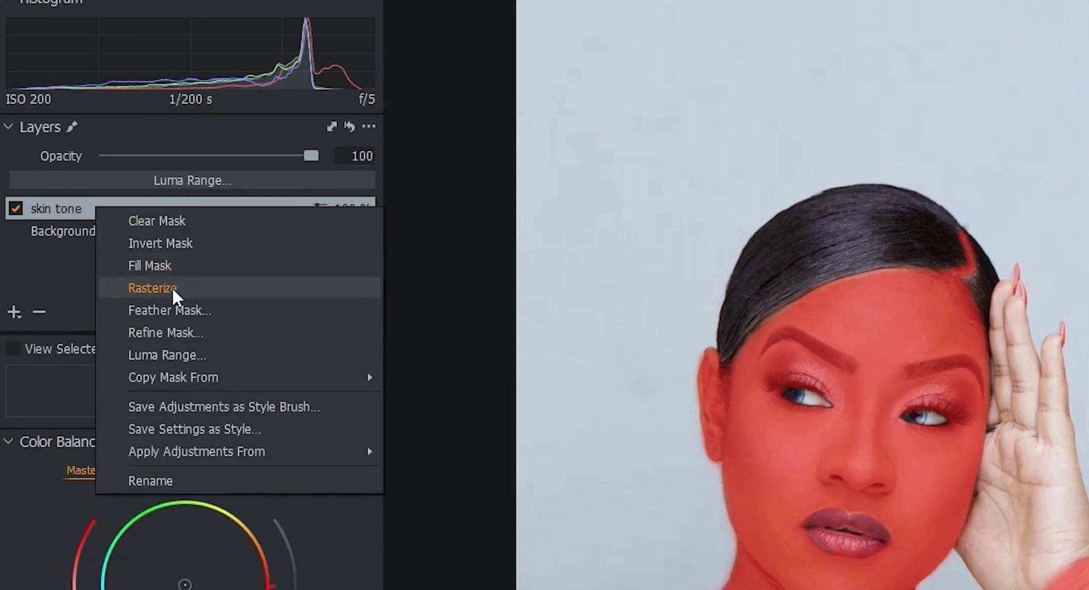
click(182, 333)
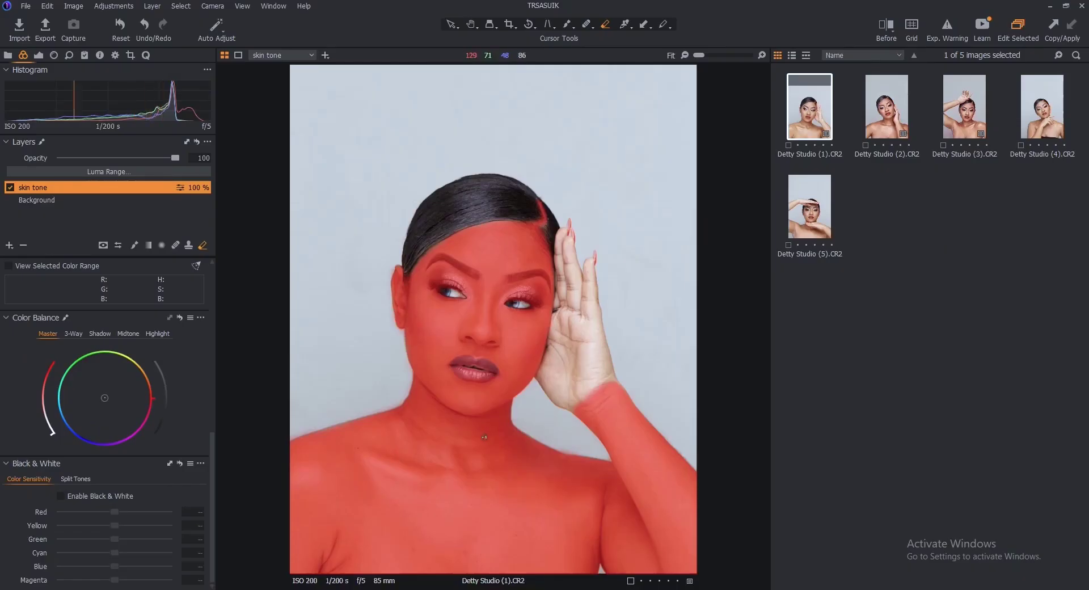
Set HDR Highlight -68, Shadow 71 and Black -24, then compare before and after.
key(m)
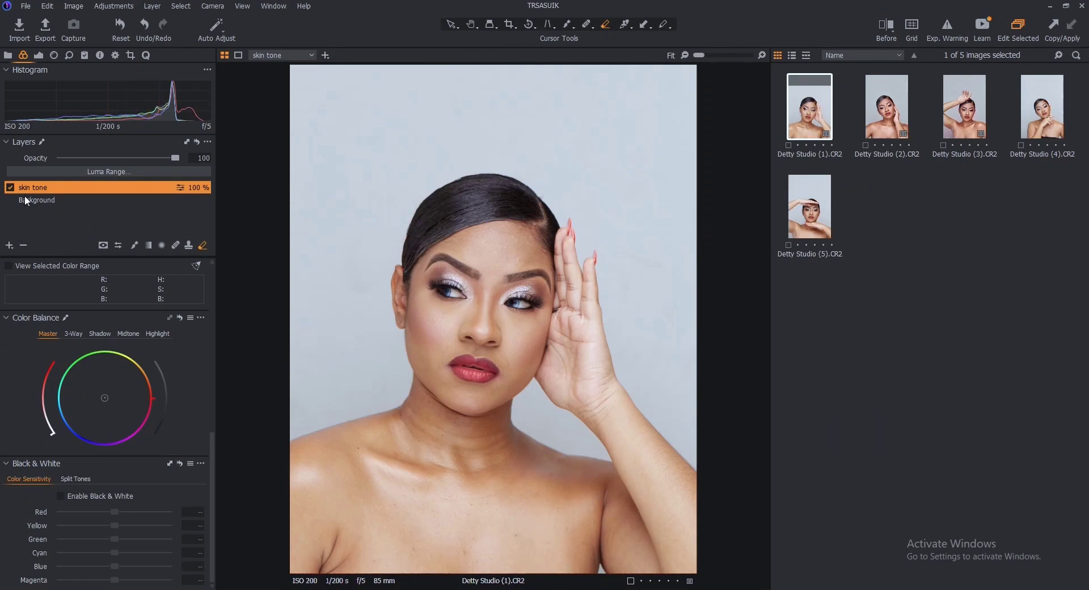
double_click(68, 187)
drag(213, 447, 199, 281)
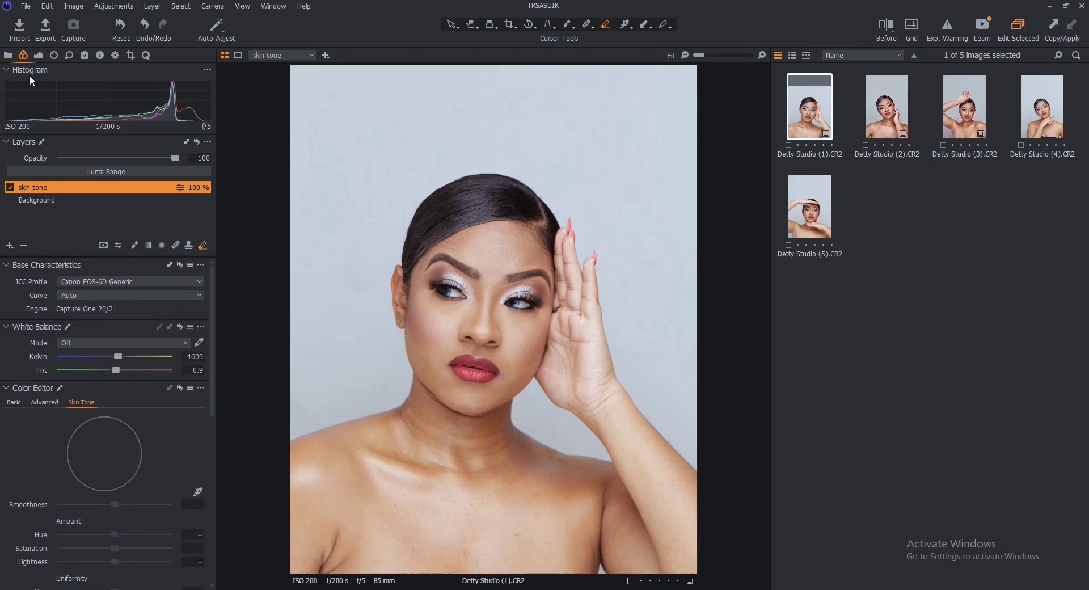
click(38, 56)
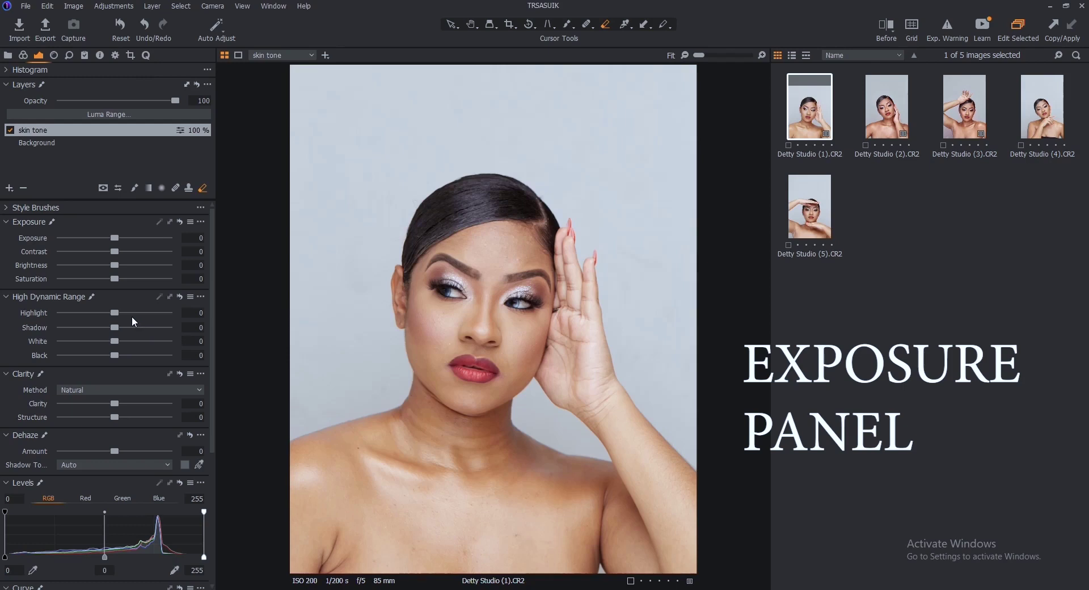
drag(110, 311, 77, 311)
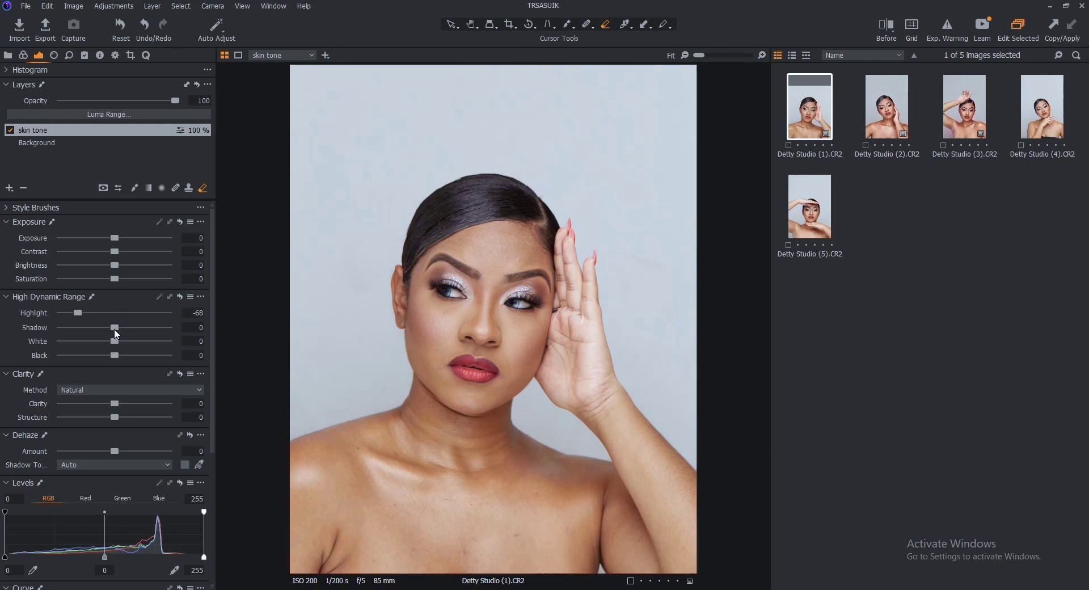
drag(116, 327, 104, 353)
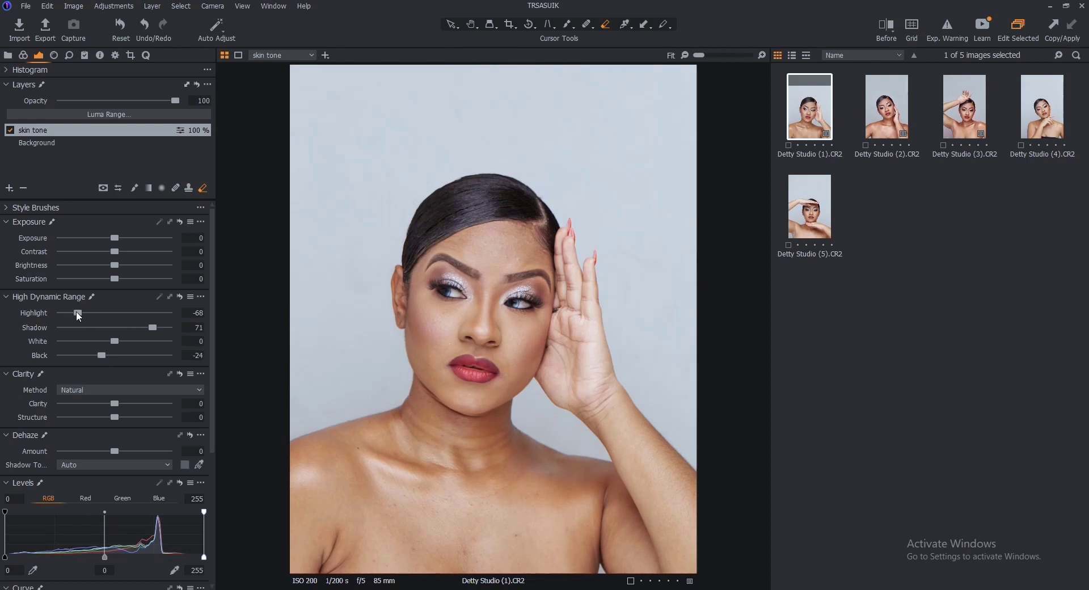
click(886, 25)
drag(494, 317, 275, 314)
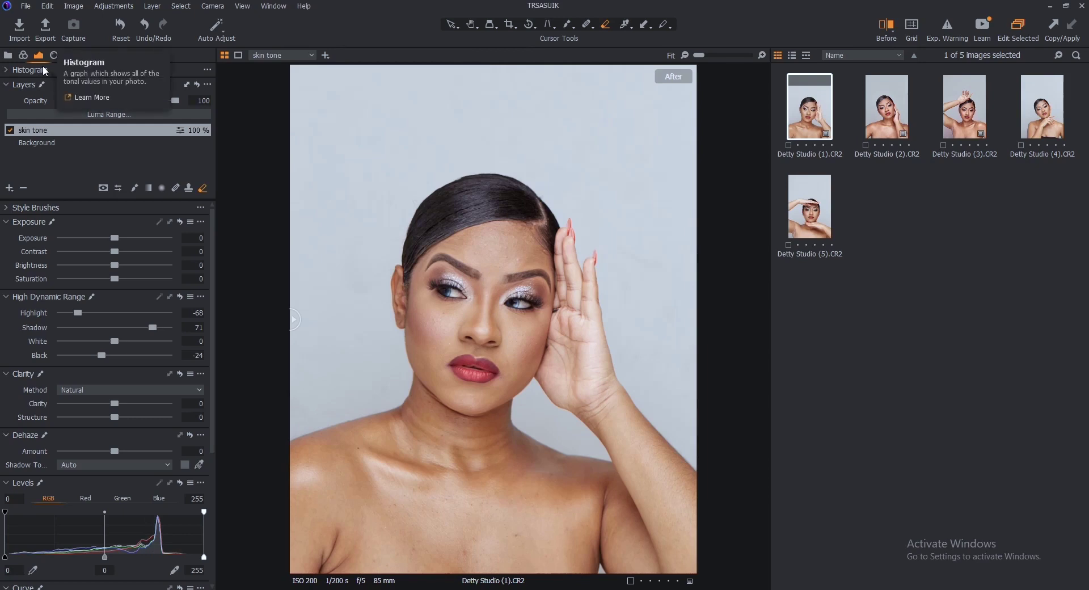
Warm the skin tone layer's highlights toward orange in Color Balance.
click(23, 56)
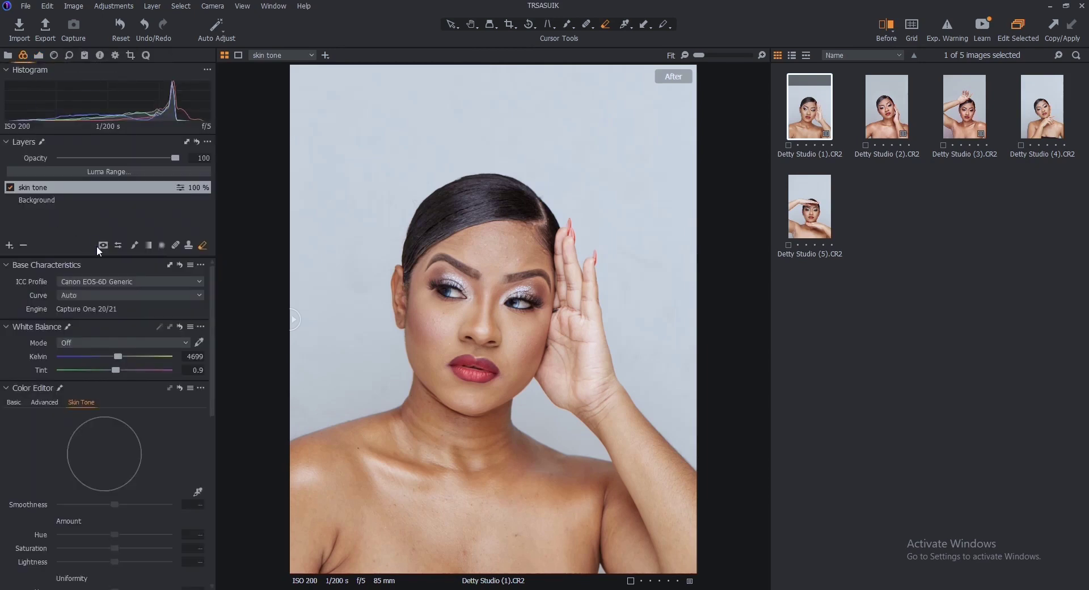
drag(212, 296, 220, 465)
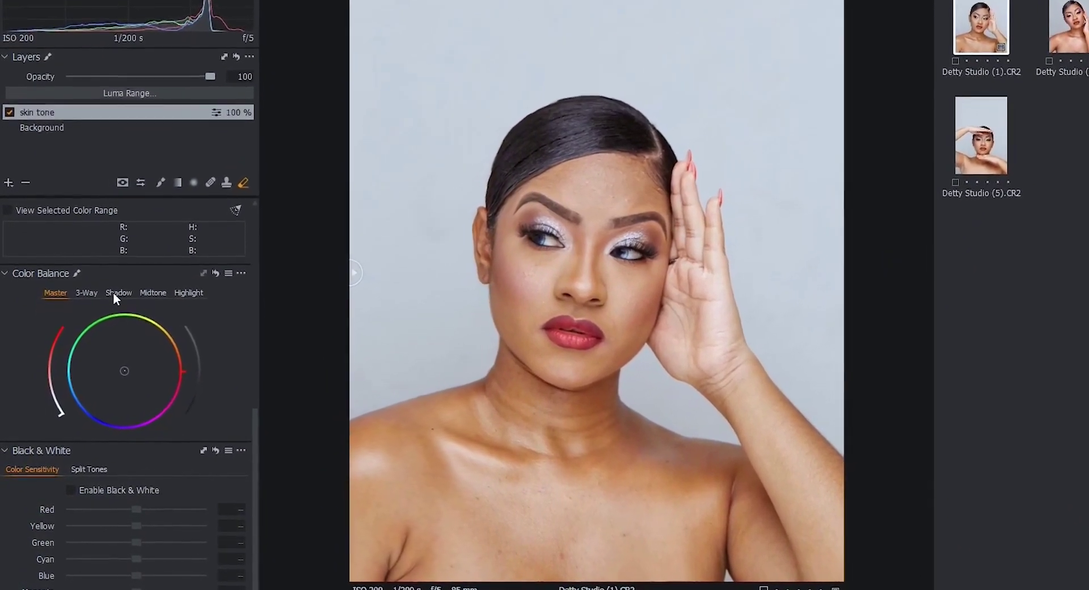
click(183, 299)
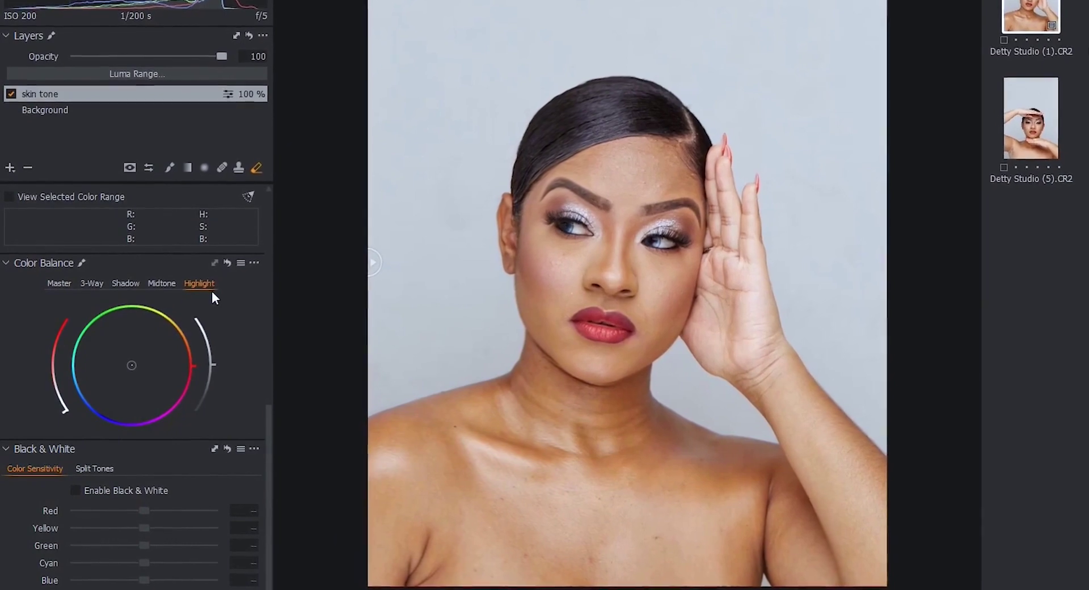
drag(135, 359, 149, 355)
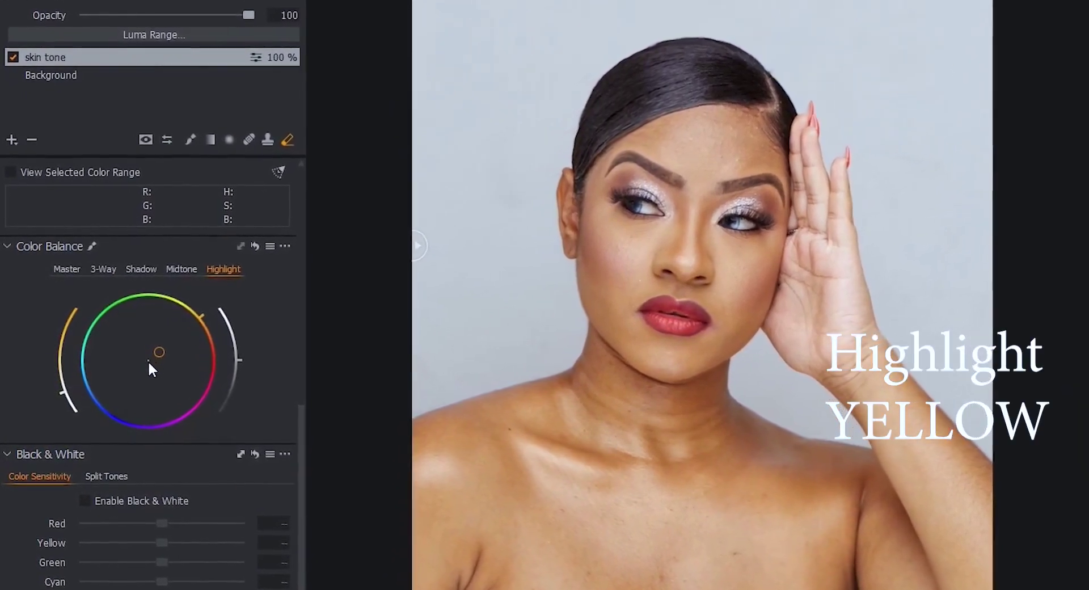
drag(162, 352, 165, 350)
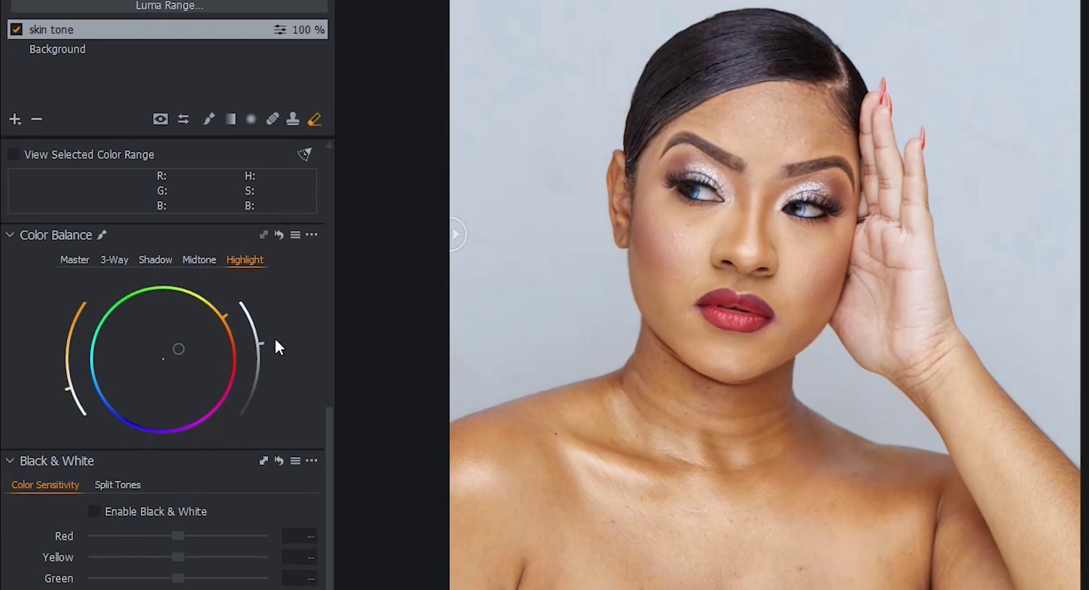
Push the midtones toward red and darken them slightly, then warm the shadows slightly.
click(199, 263)
drag(164, 357, 180, 359)
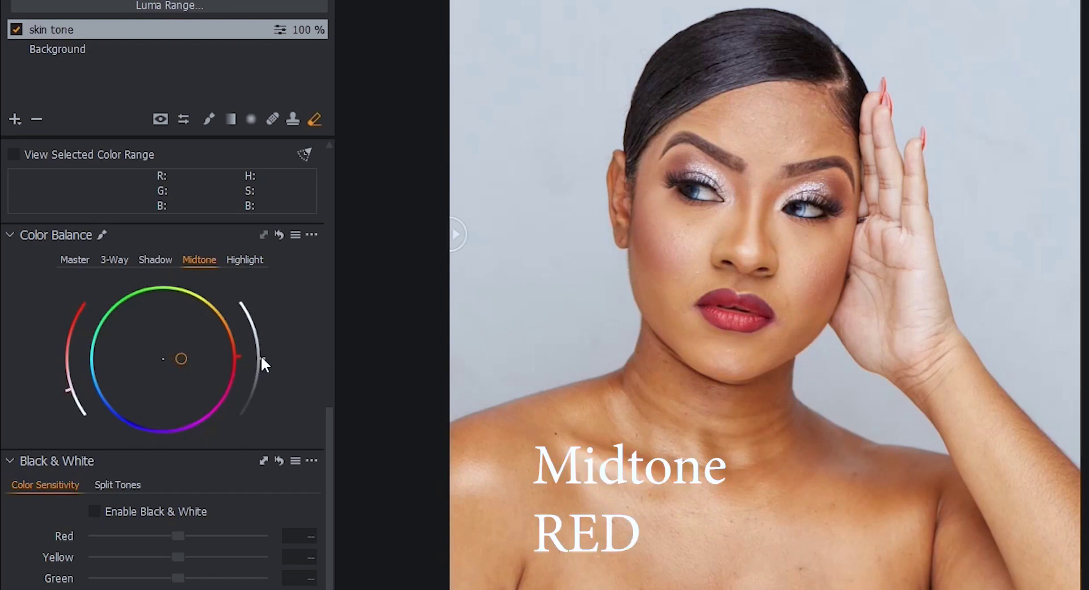
mouse_move(266, 387)
mouse_down()
mouse_move(261, 410)
mouse_move(266, 379)
mouse_up()
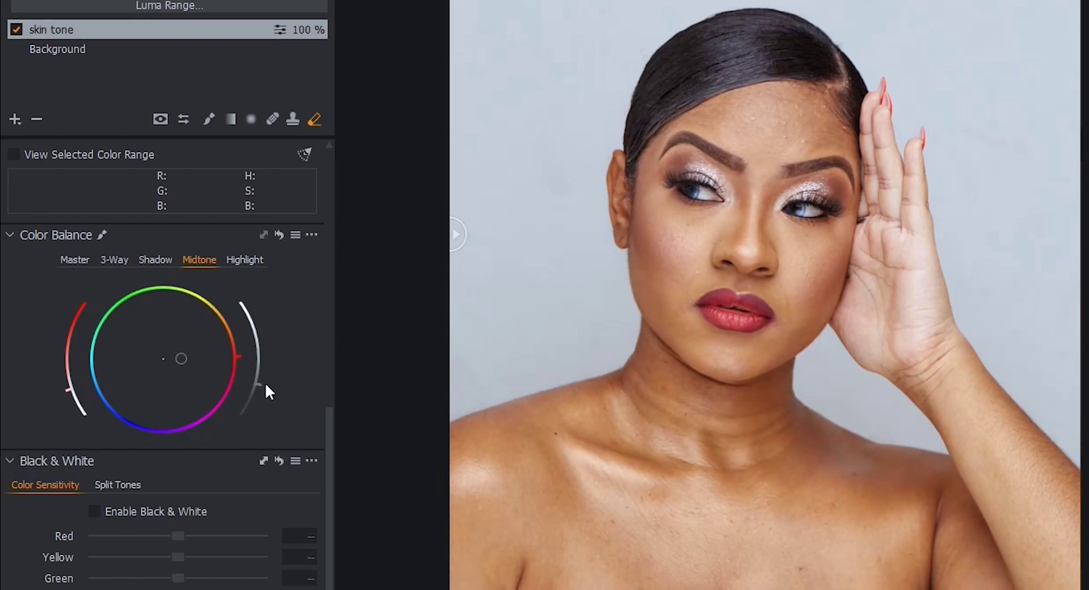
click(152, 263)
drag(166, 357, 174, 357)
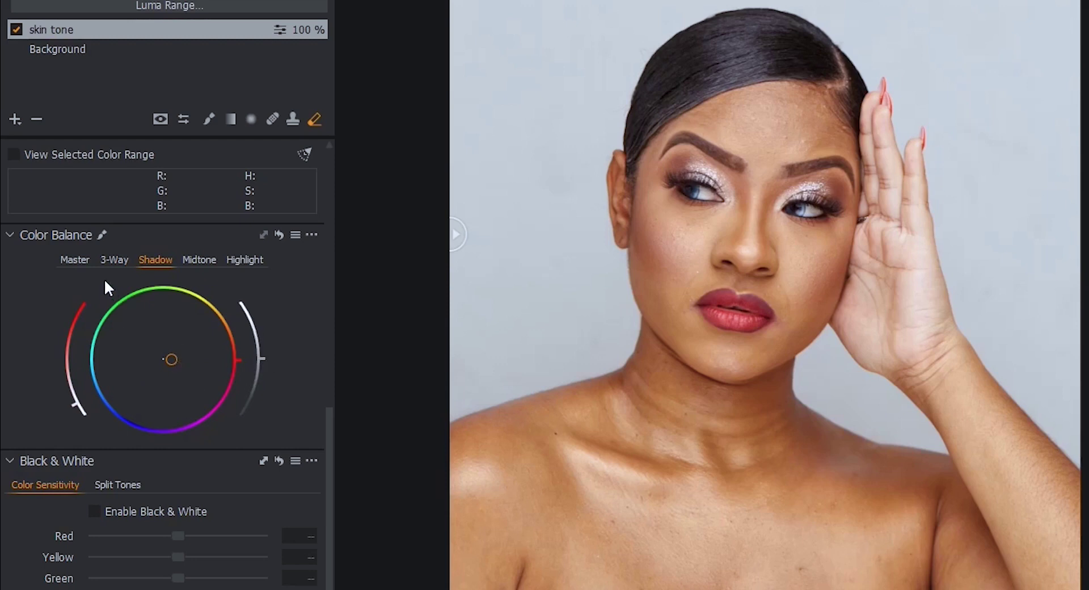
Shift the Master color balance toward blue, then review the Highlight and Midtone settings.
click(72, 260)
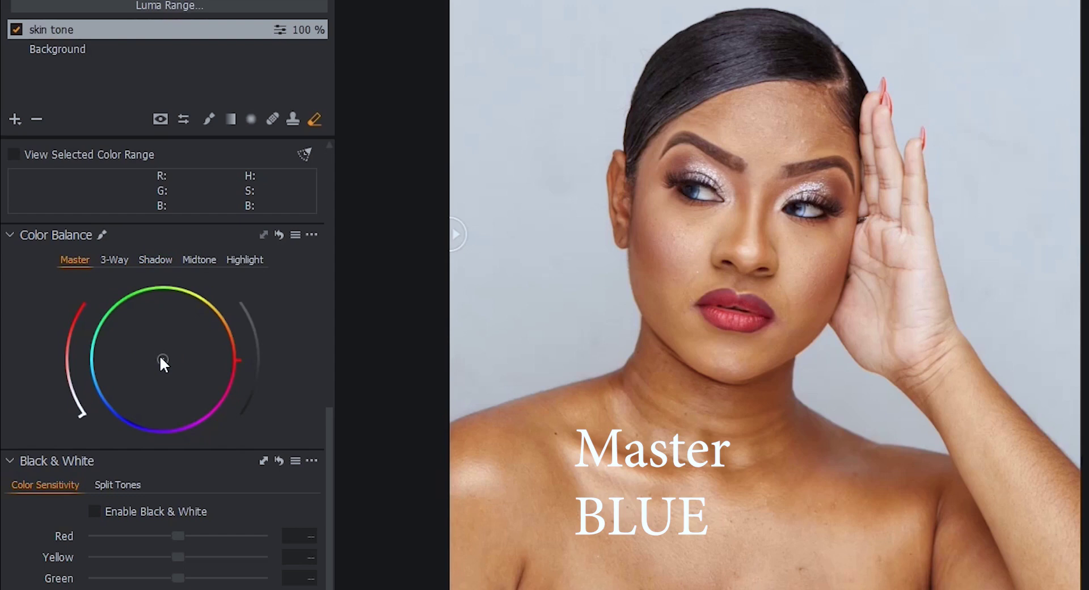
mouse_move(158, 366)
mouse_down()
mouse_move(147, 375)
mouse_move(147, 363)
mouse_move(148, 375)
mouse_up()
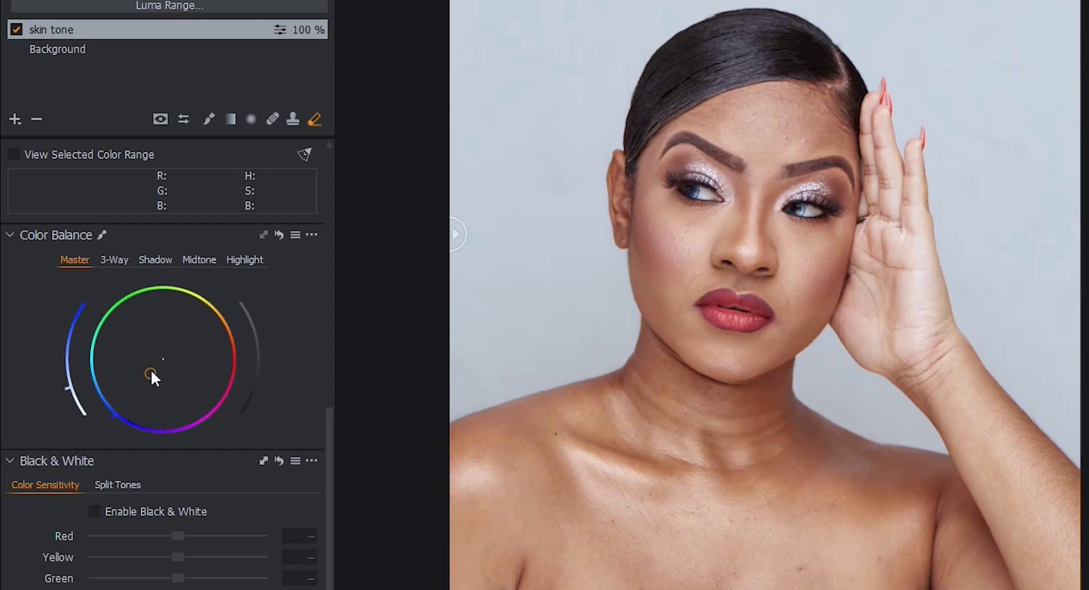
scroll(180, 214, up, 6)
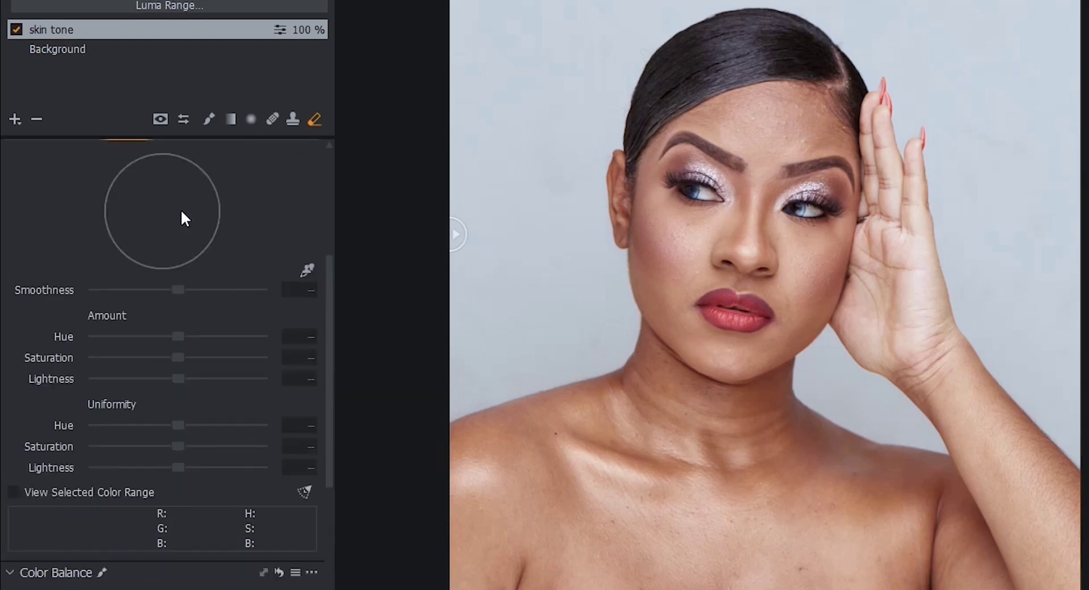
scroll(173, 310, down, 3)
scroll(178, 326, down, 2)
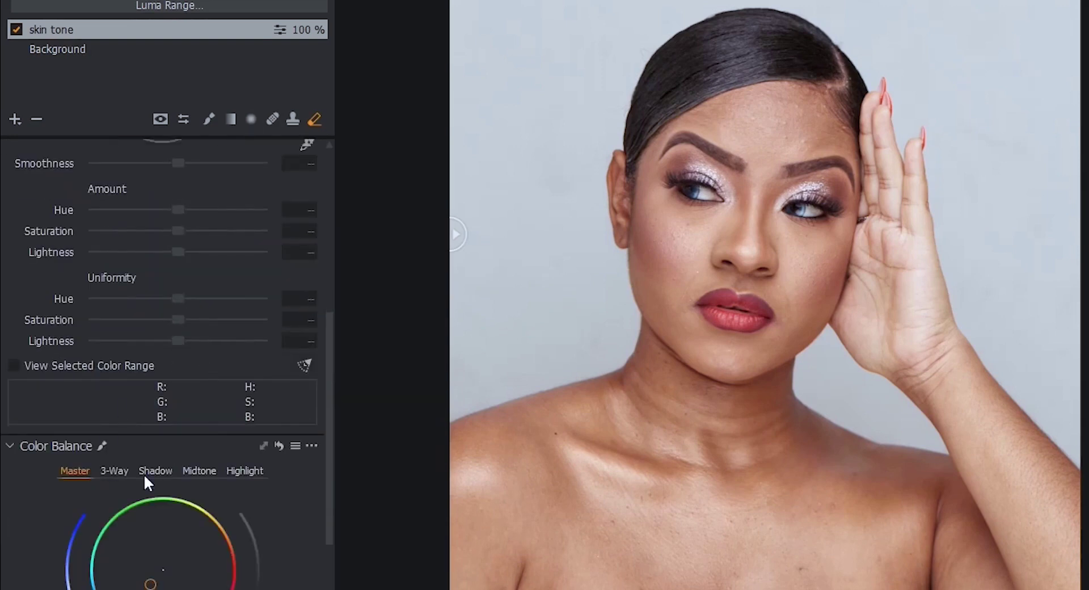
scroll(168, 569, down, 1)
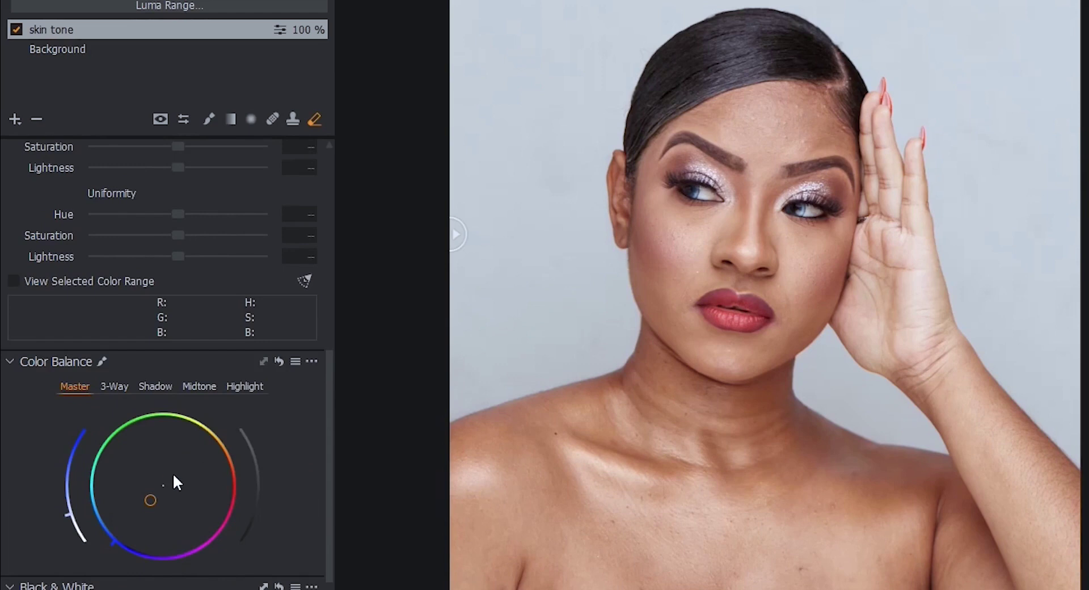
click(244, 385)
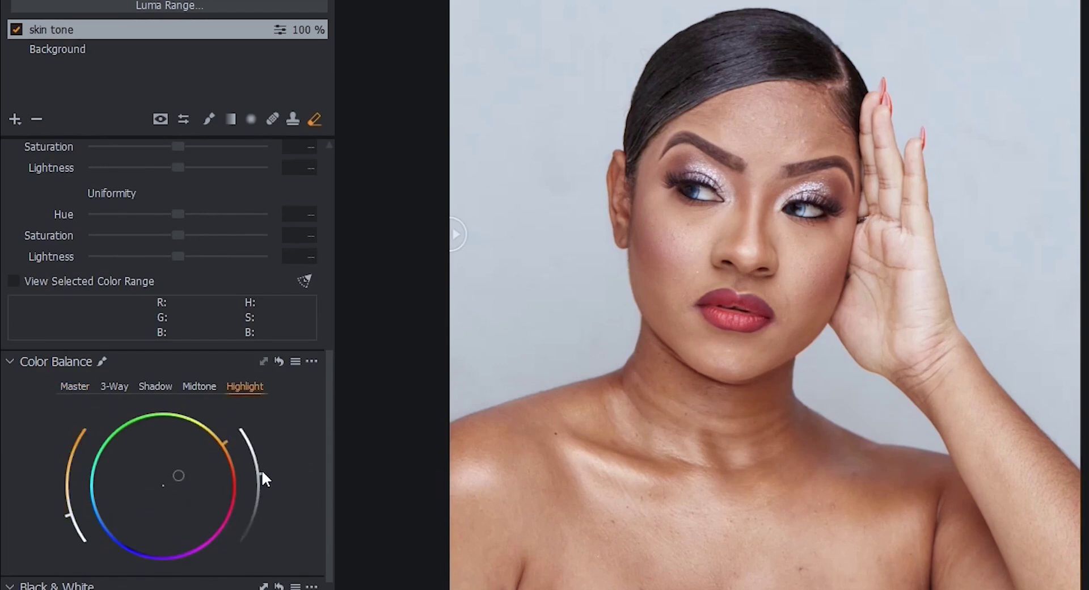
click(199, 387)
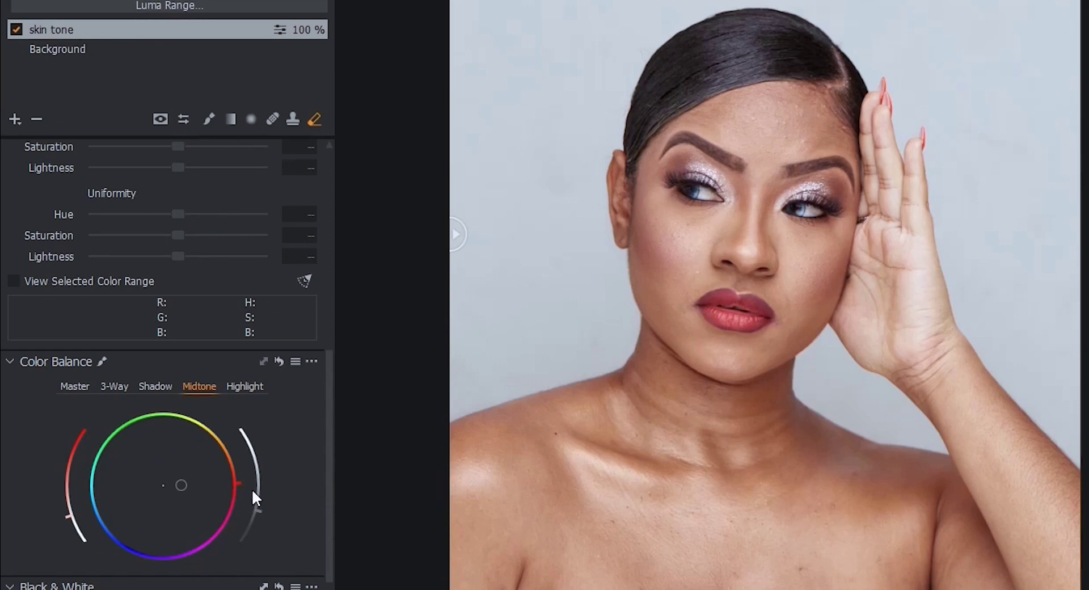
click(79, 389)
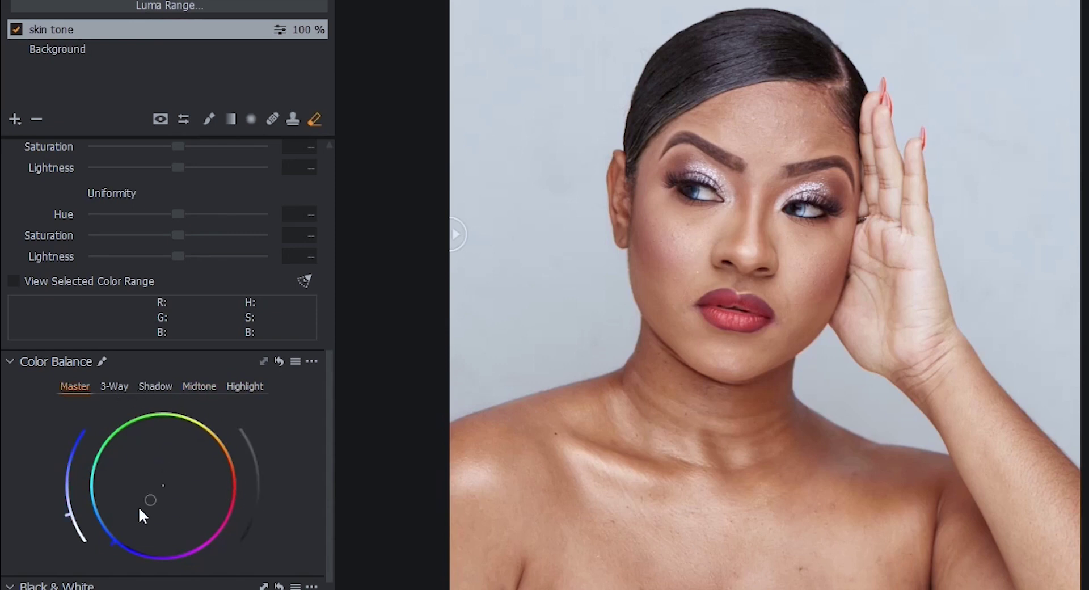
Sample the cheek as the skin tone and raise Amount Saturation to 15.2.
scroll(170, 216, up, 6)
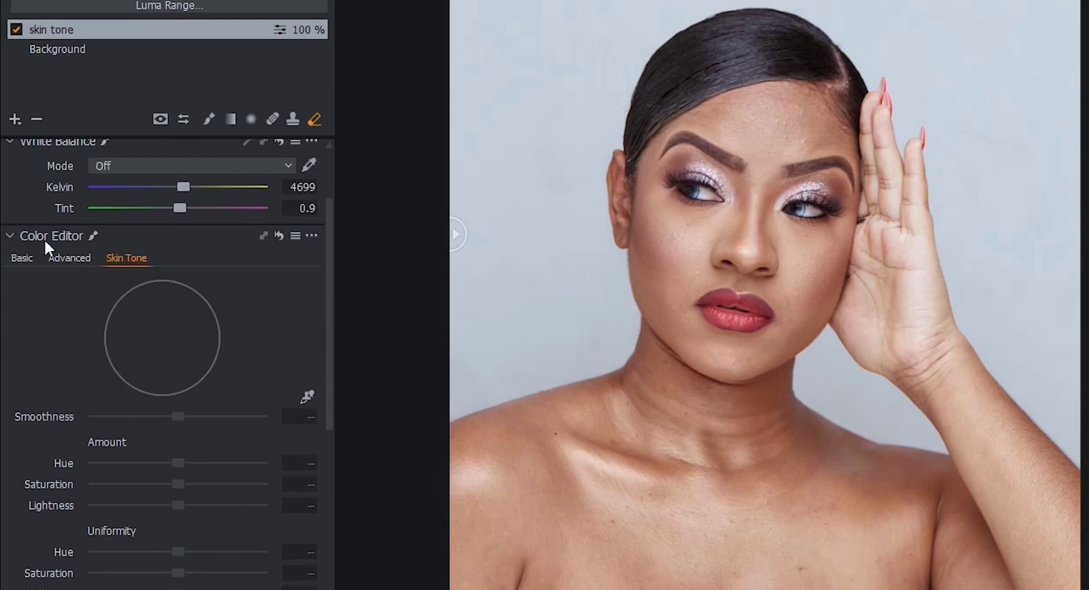
click(307, 397)
click(675, 243)
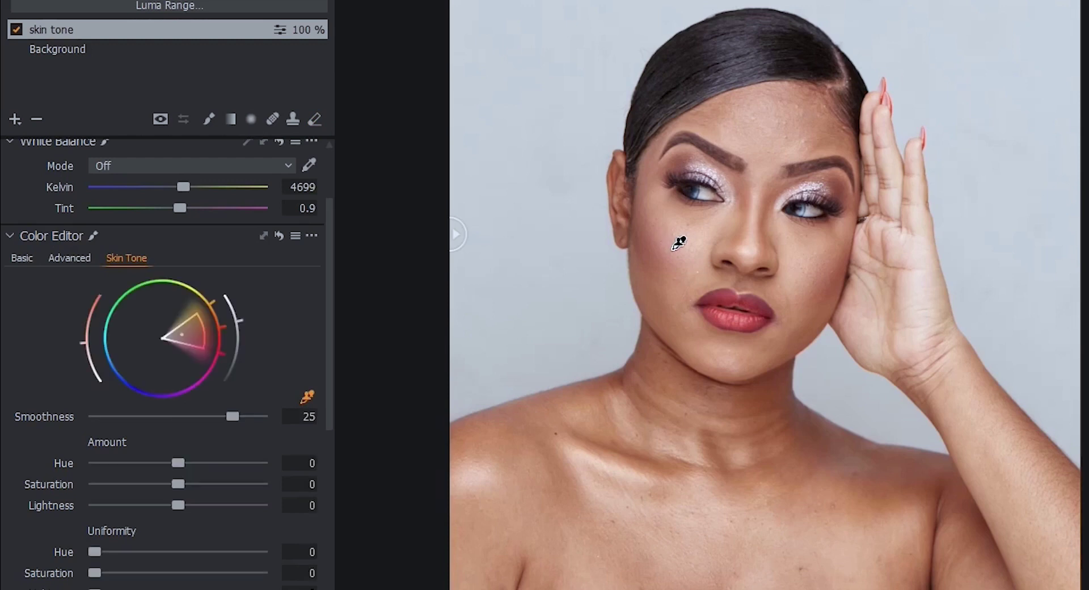
drag(176, 481, 217, 476)
Reset a trial lightness change and set Uniformity Saturation to 14 and Lightness to 22.
scroll(216, 475, down, 3)
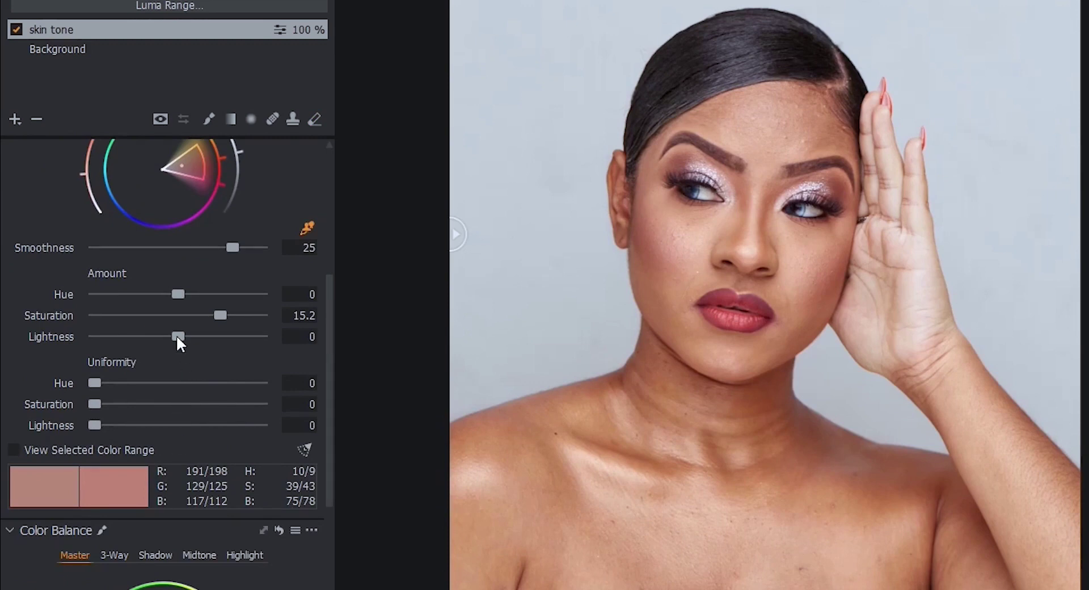
mouse_move(177, 336)
mouse_down()
mouse_move(214, 332)
mouse_move(161, 337)
mouse_up()
double_click(160, 337)
drag(111, 411, 130, 434)
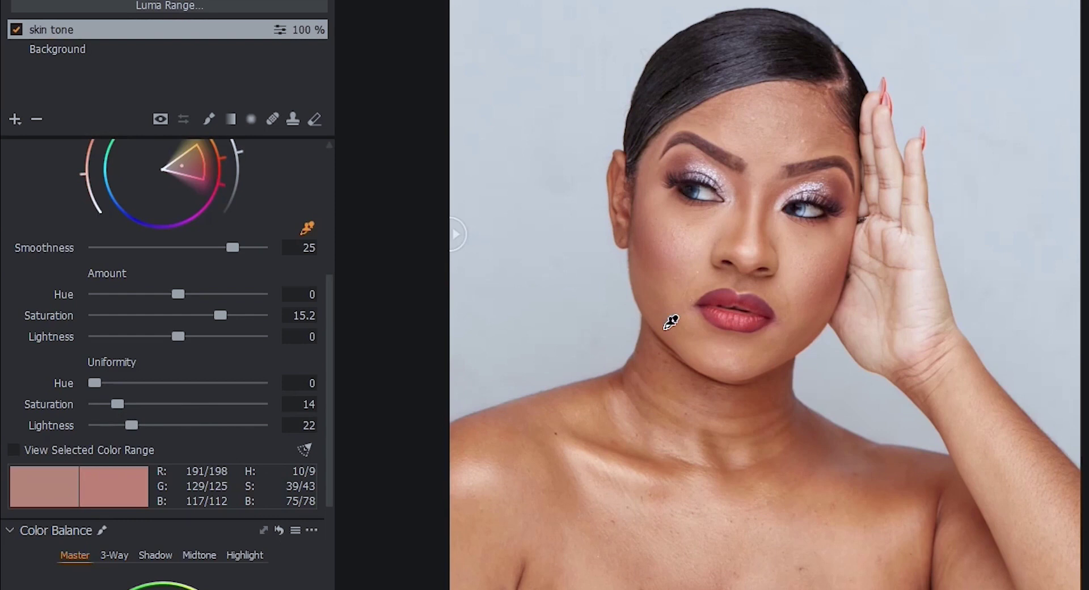
Sweep a before/after split across the face to compare the skin tone edit.
drag(461, 235, 838, 234)
drag(963, 219, 409, 246)
scroll(916, 287, up, 2)
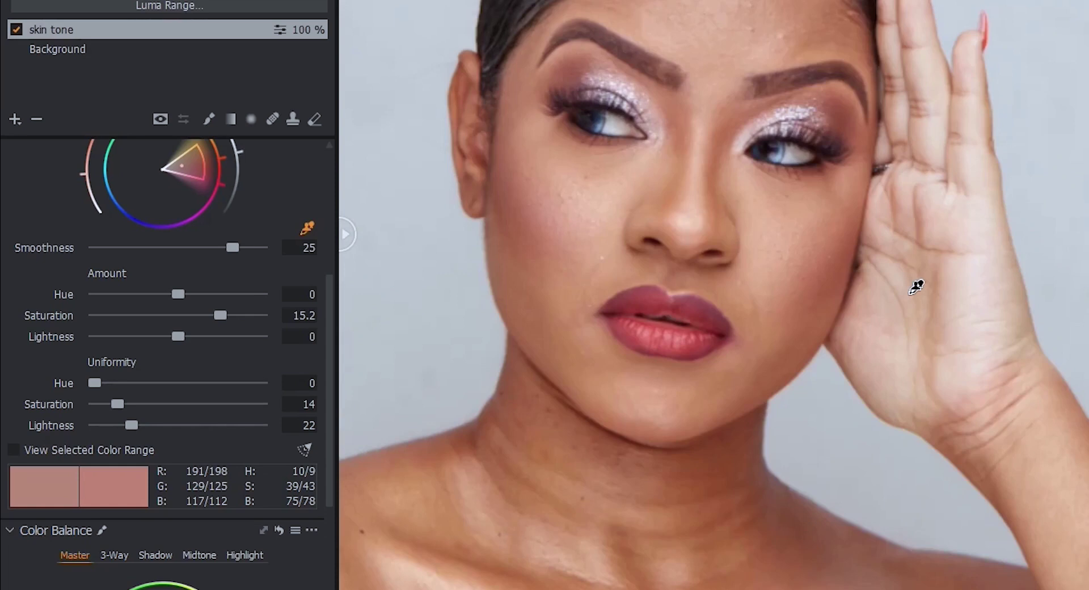
scroll(916, 286, down, 1)
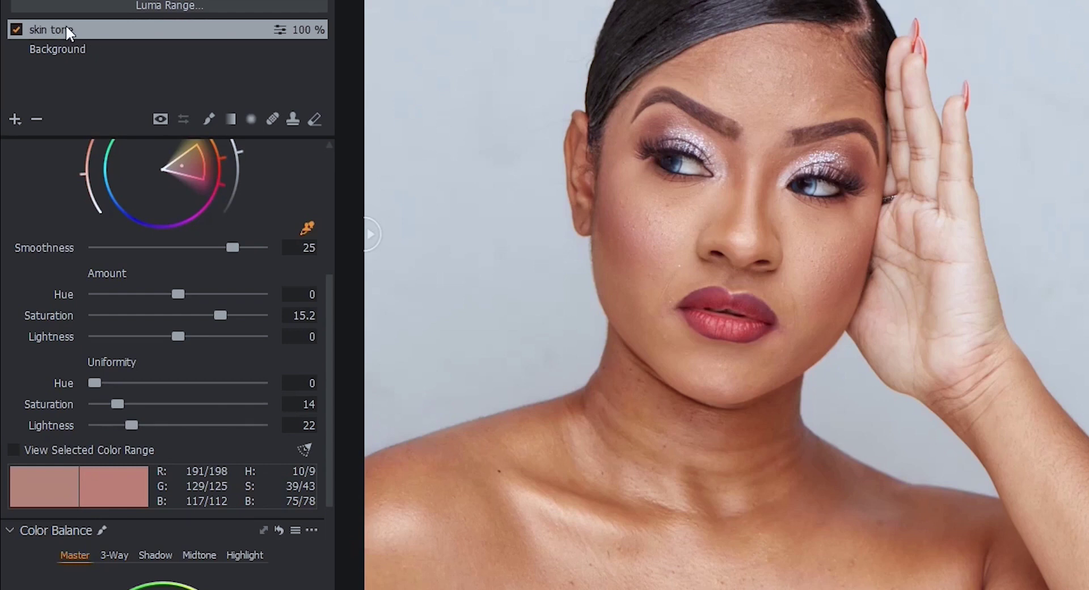
Shrink the Draw Mask brush and paint the palm and wrist into the skin tone mask.
key(b)
key(m)
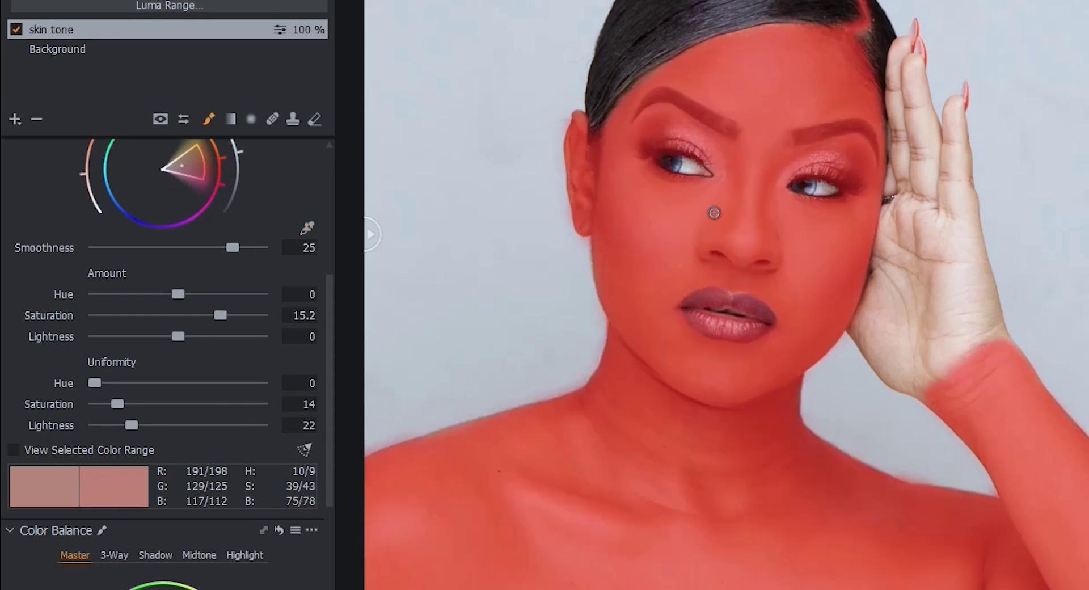
key(m)
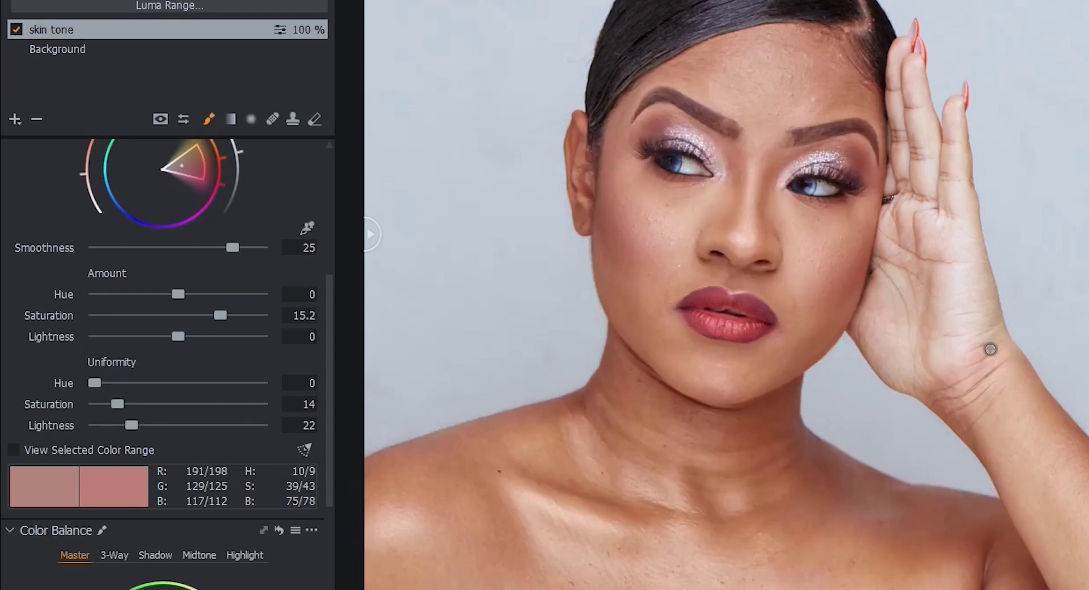
right_click(1010, 374)
drag(1029, 375, 1015, 376)
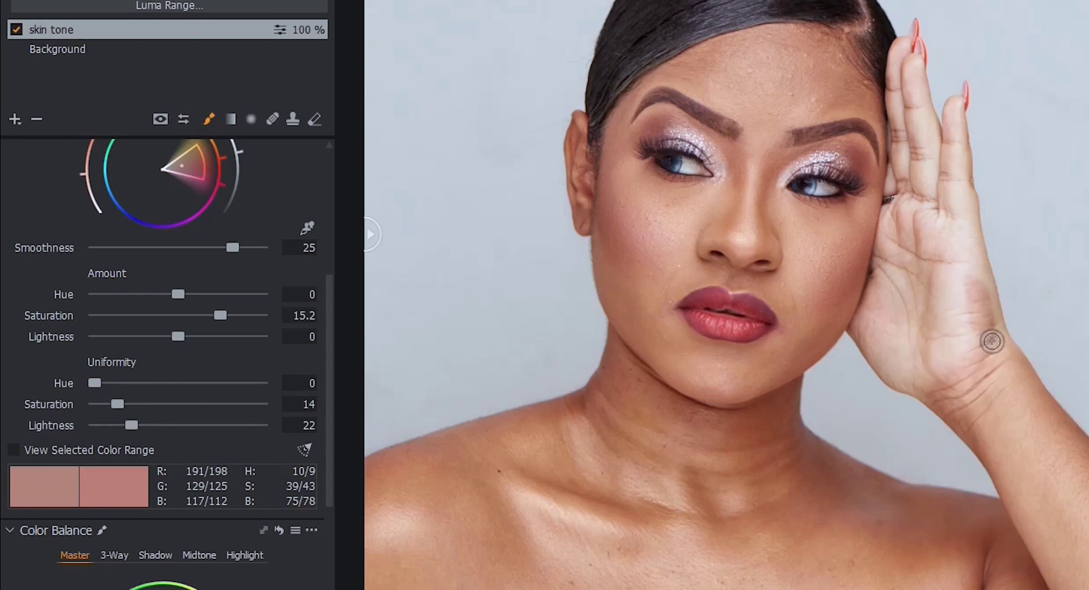
mouse_move(997, 345)
mouse_down()
mouse_move(971, 211)
mouse_move(975, 320)
mouse_up()
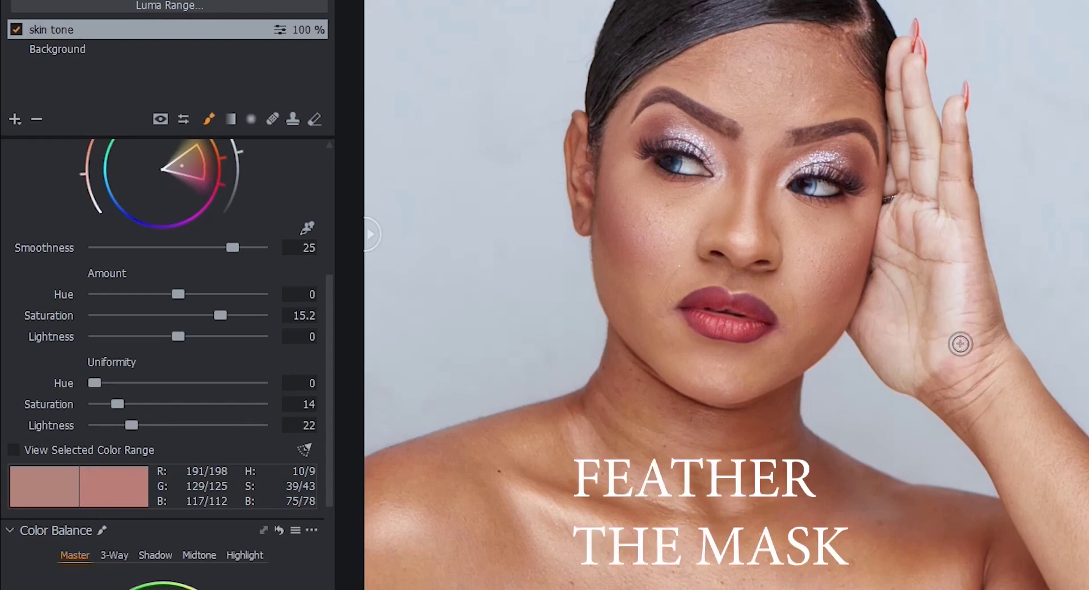
click(80, 34)
Apply Feather Mask with Radius 100 to the skin tone layer's mask.
right_click(80, 29)
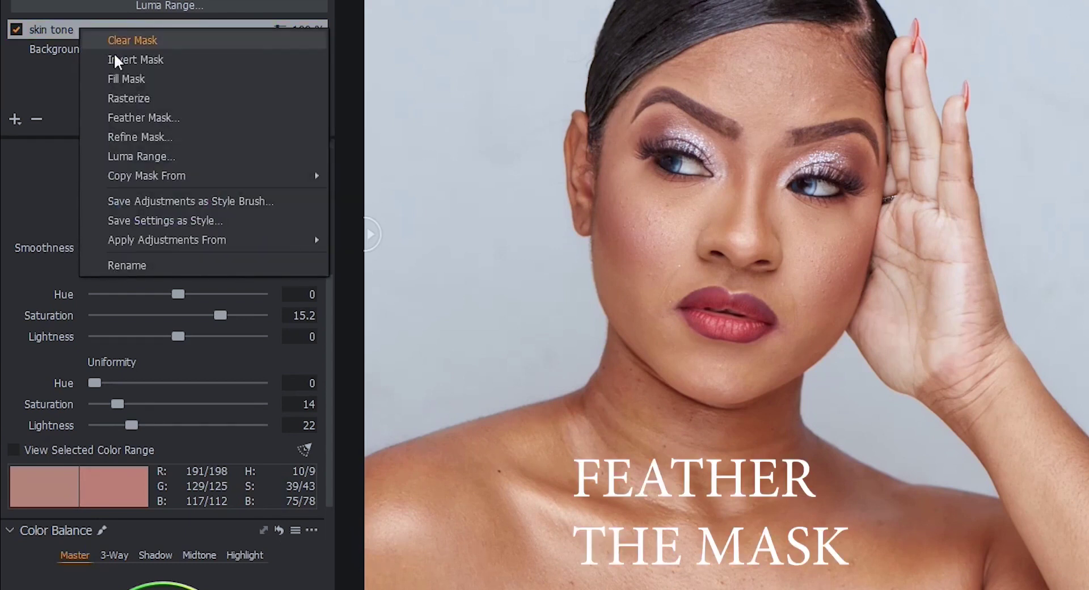
click(142, 118)
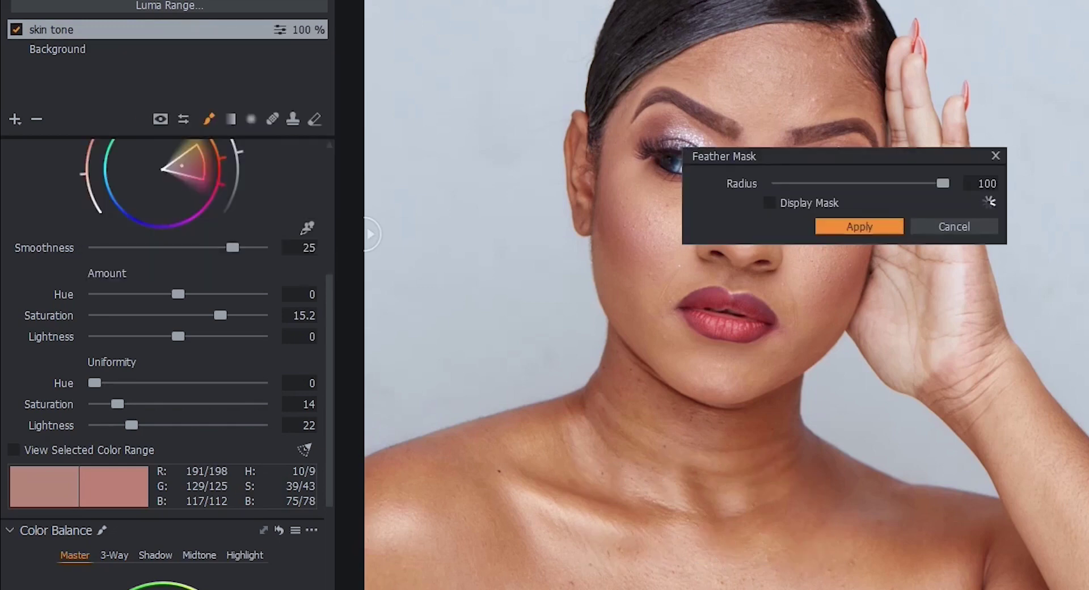
drag(767, 152, 500, 79)
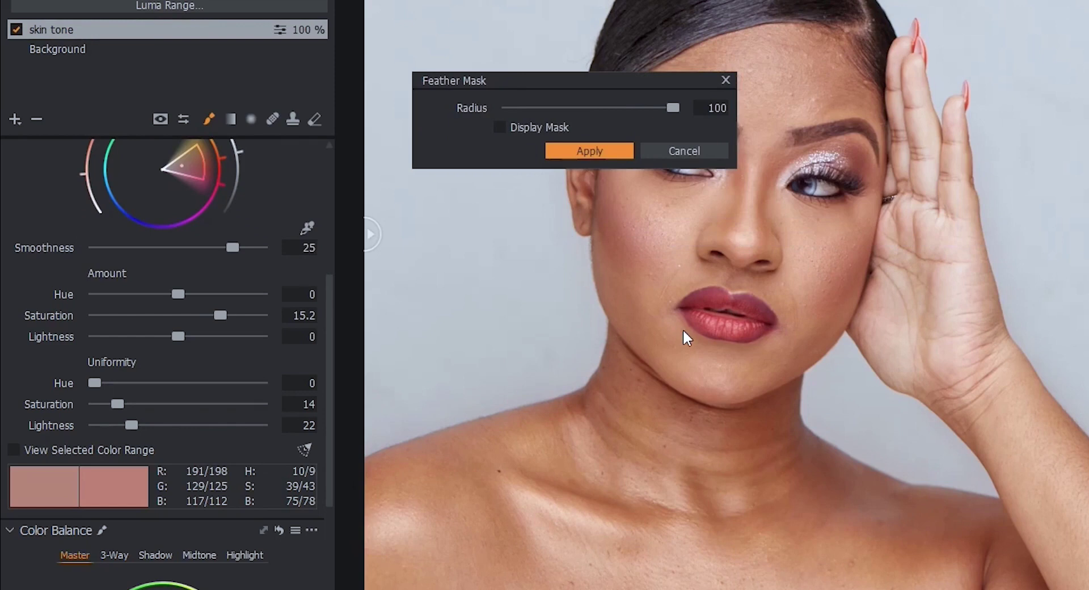
click(582, 156)
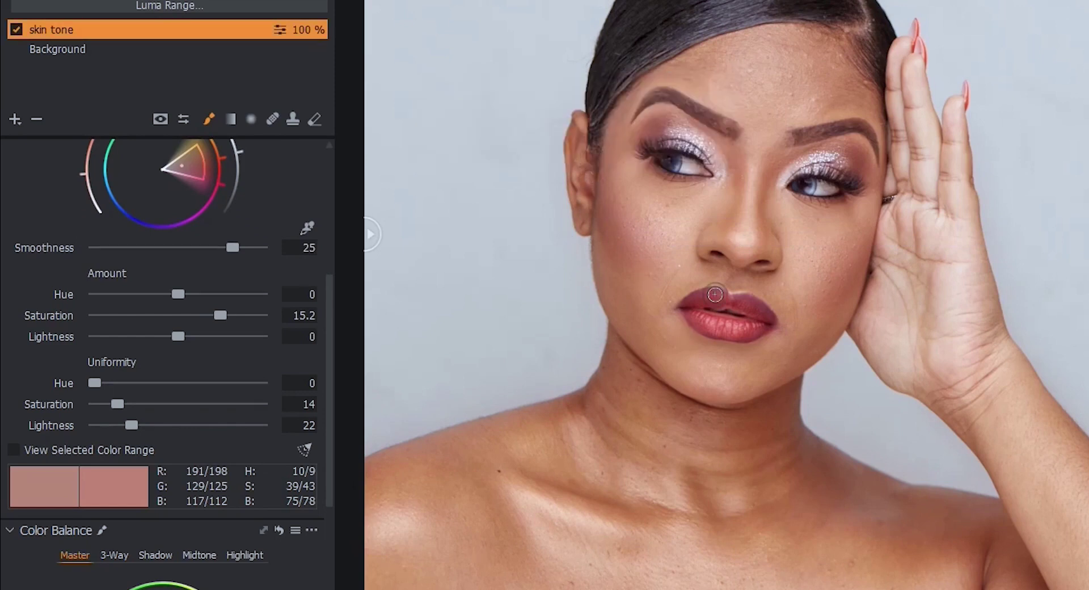
Fit the portrait in the viewer and drag the before/after divider across the face.
scroll(908, 392, down, 1)
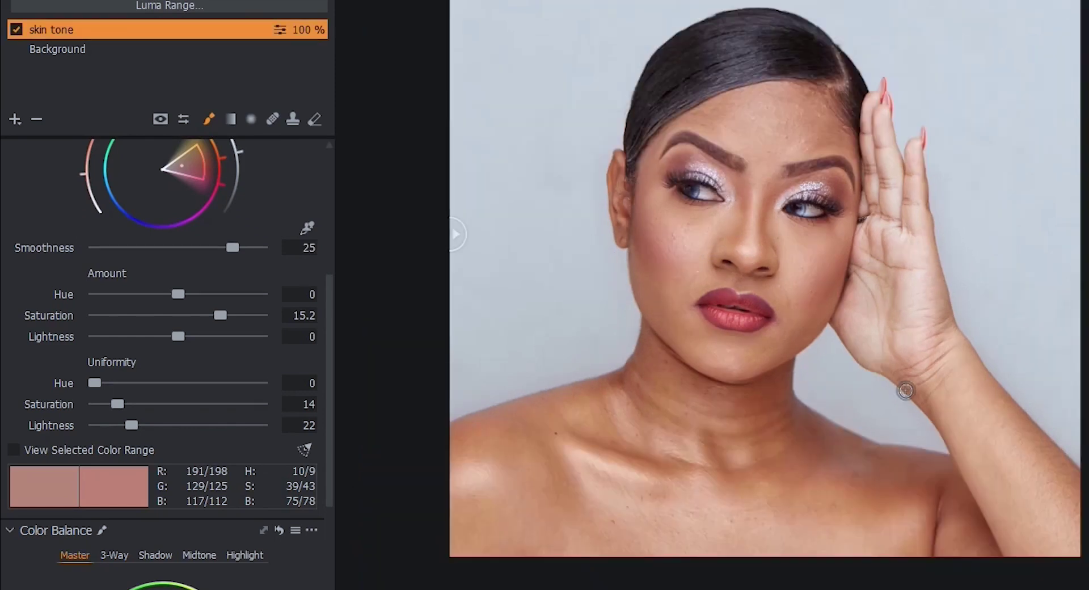
drag(457, 234, 320, 188)
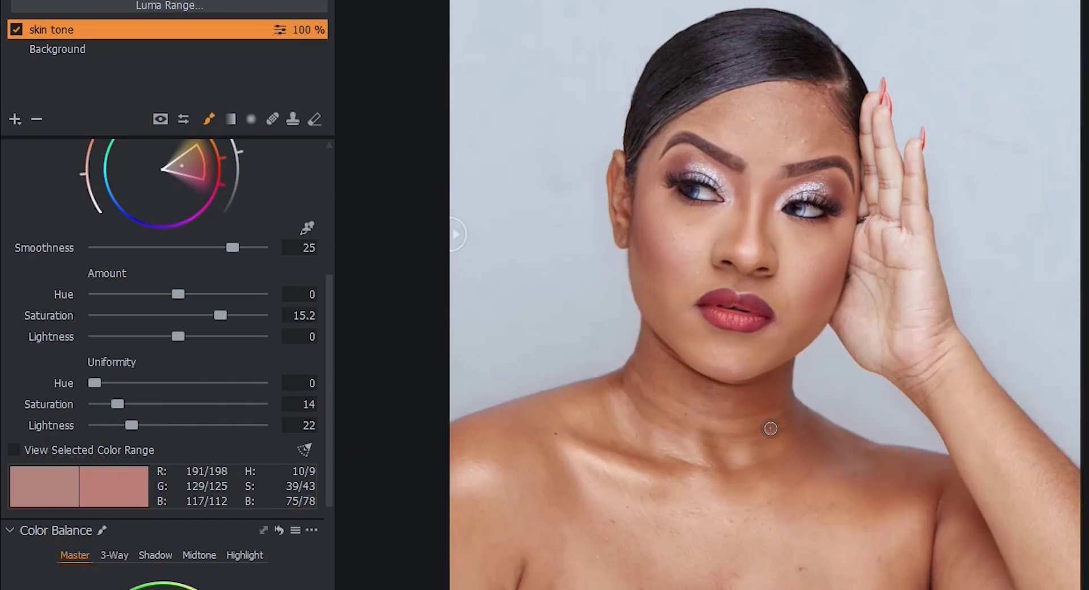